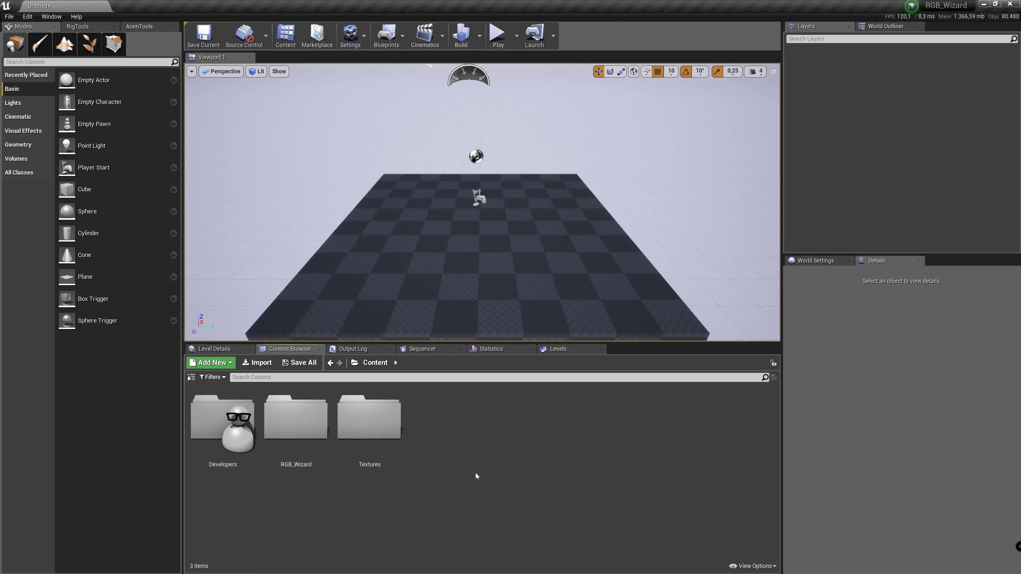
Open the RGB_Wizard folder and run the RGB_Wizard asset as an Editor Utility Widget
double_click(314, 446)
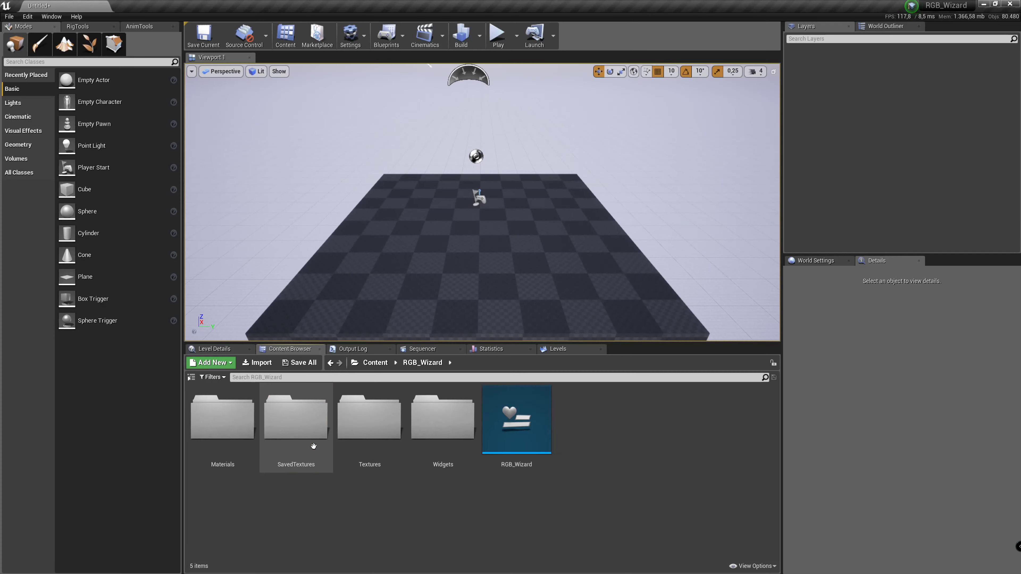
click(528, 438)
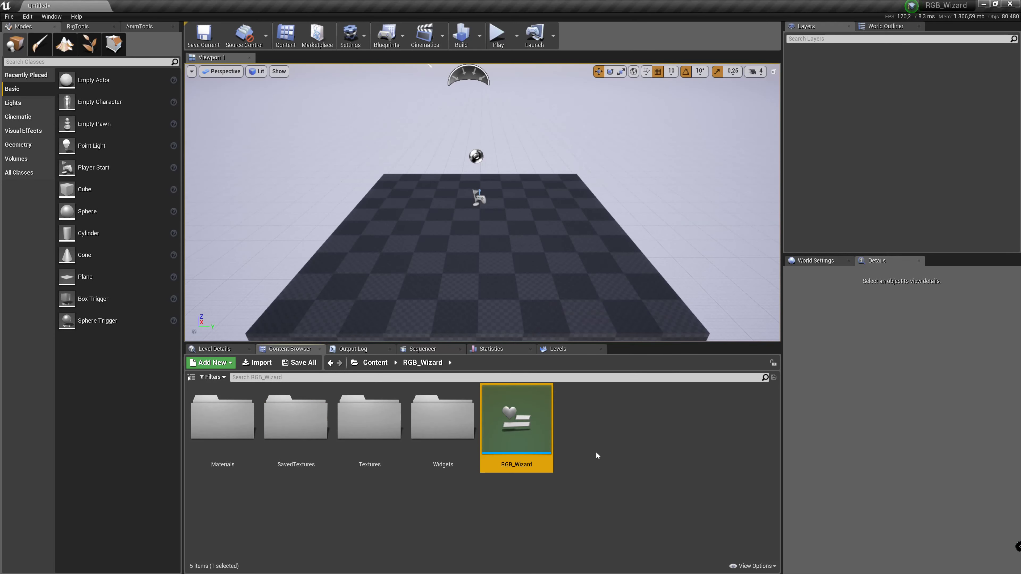
right_click(537, 407)
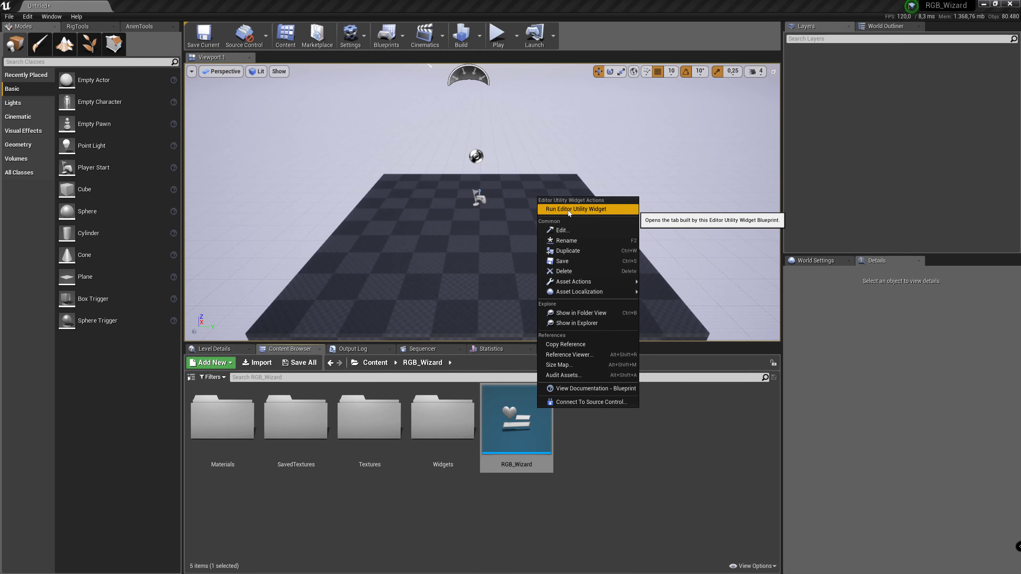
click(568, 211)
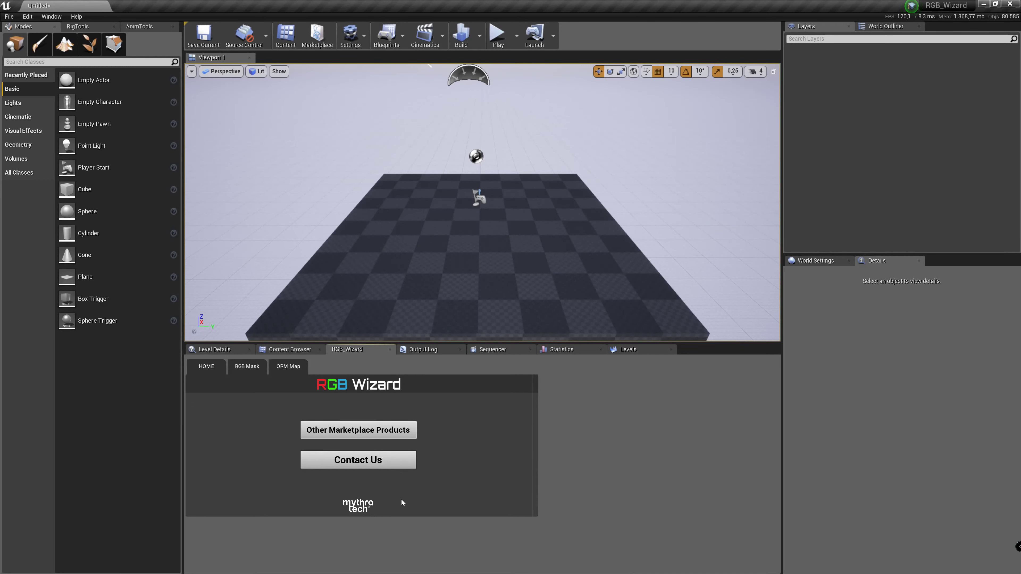
Browse the wizard's RGB Mask and ORM Map pages and the Albedo texture list, then return to the Content Browser
click(252, 367)
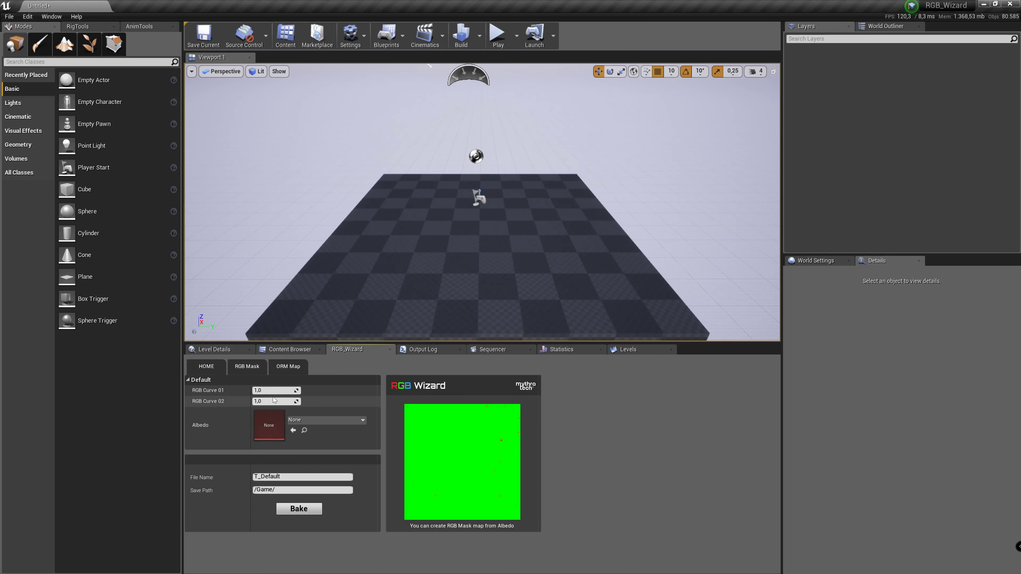
click(298, 367)
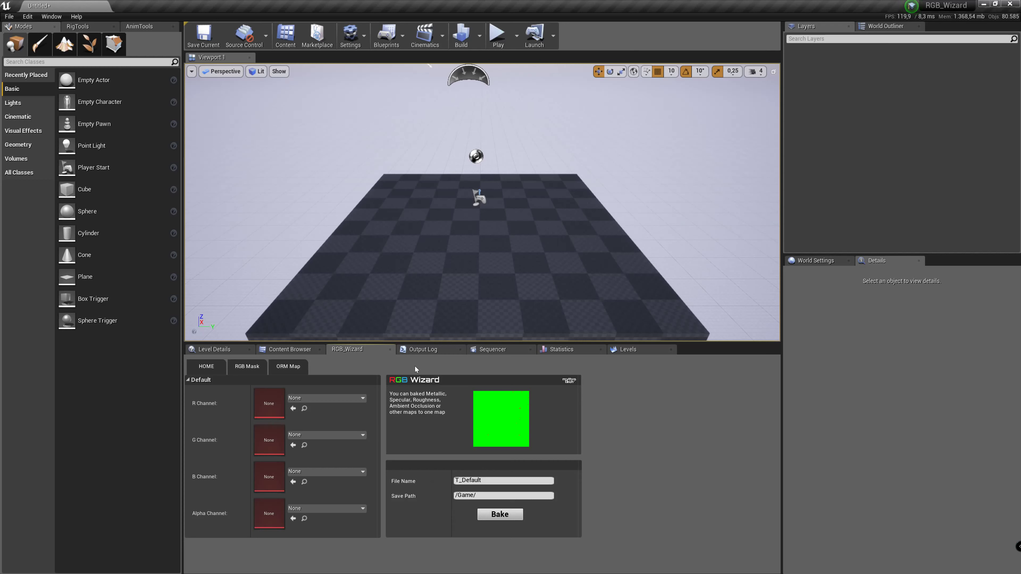
click(256, 367)
click(328, 420)
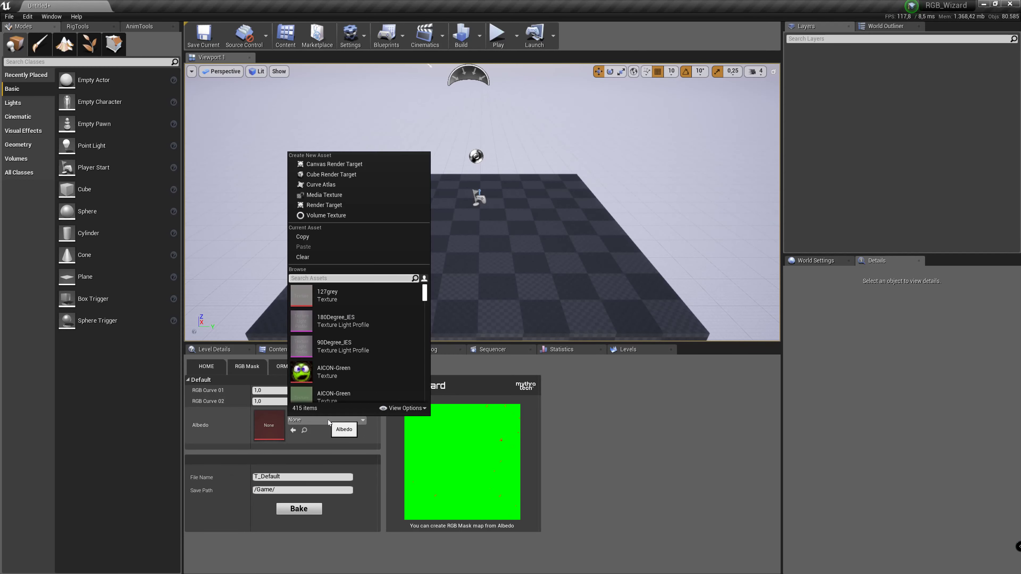
click(328, 420)
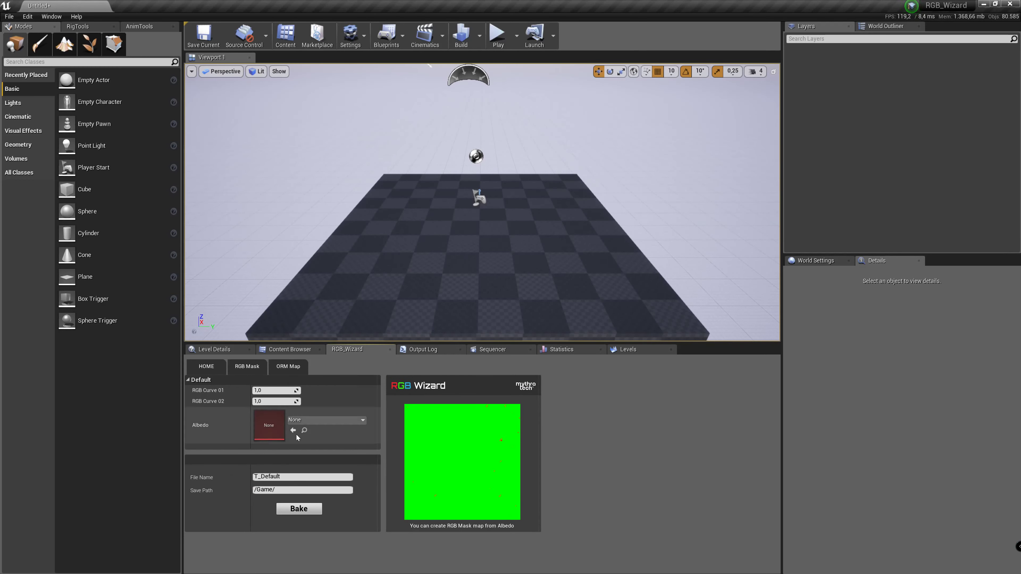
click(296, 351)
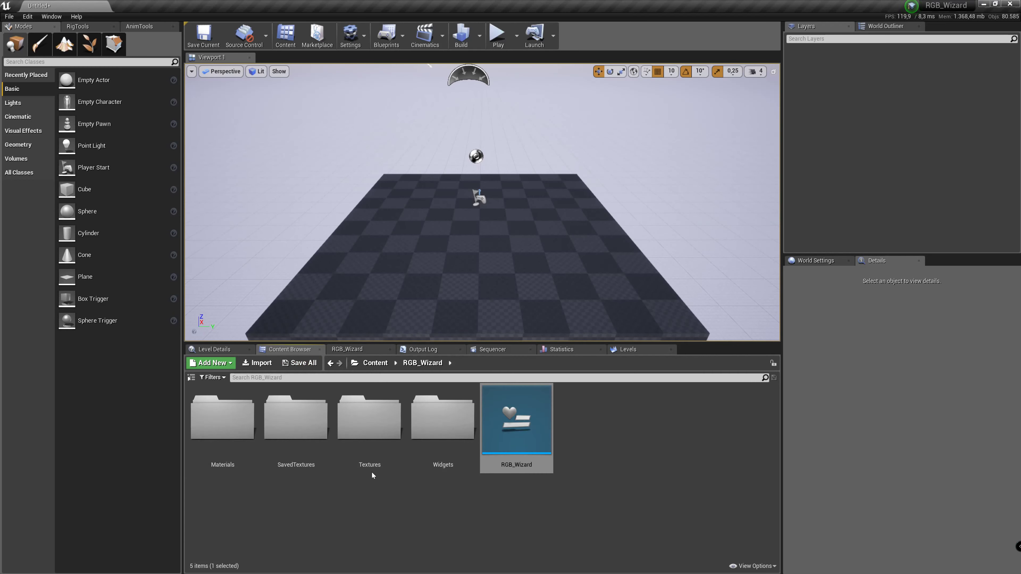
Assign tltlcgckw_2K_Albedo to the RGB Mask's Albedo slot and raise RGB Curve 01 to about 5.31
click(385, 364)
double_click(360, 439)
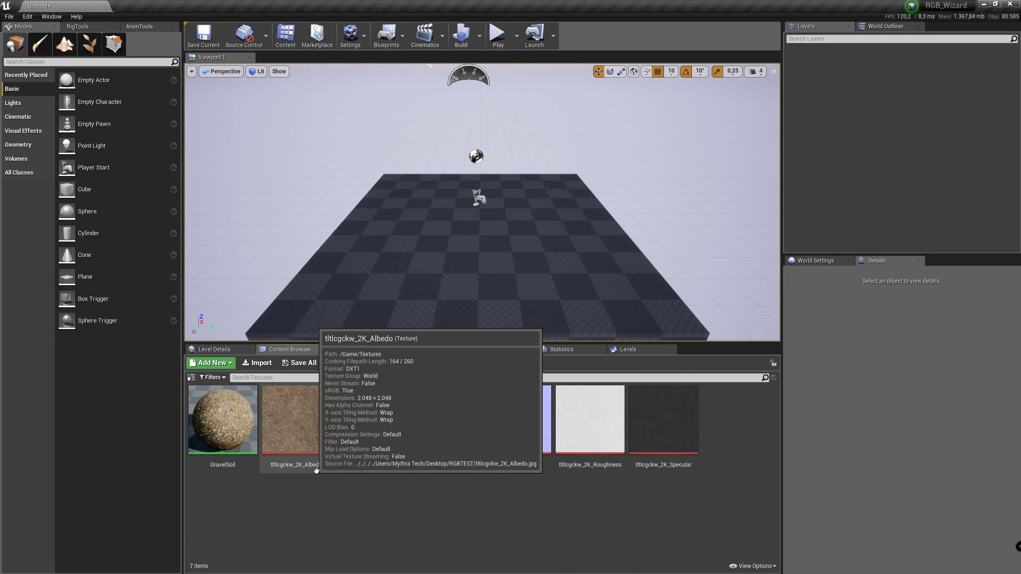
click(311, 444)
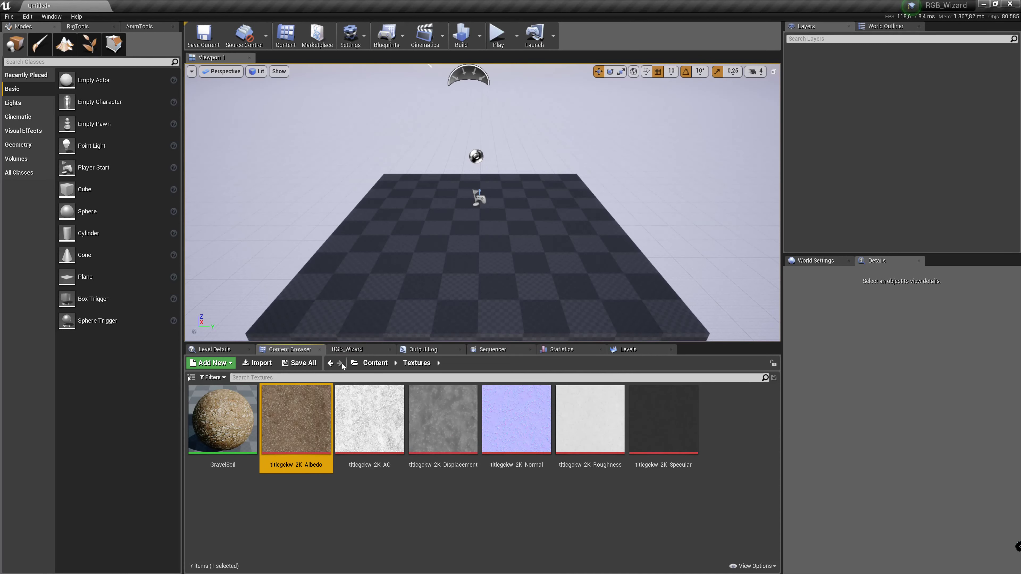
click(361, 349)
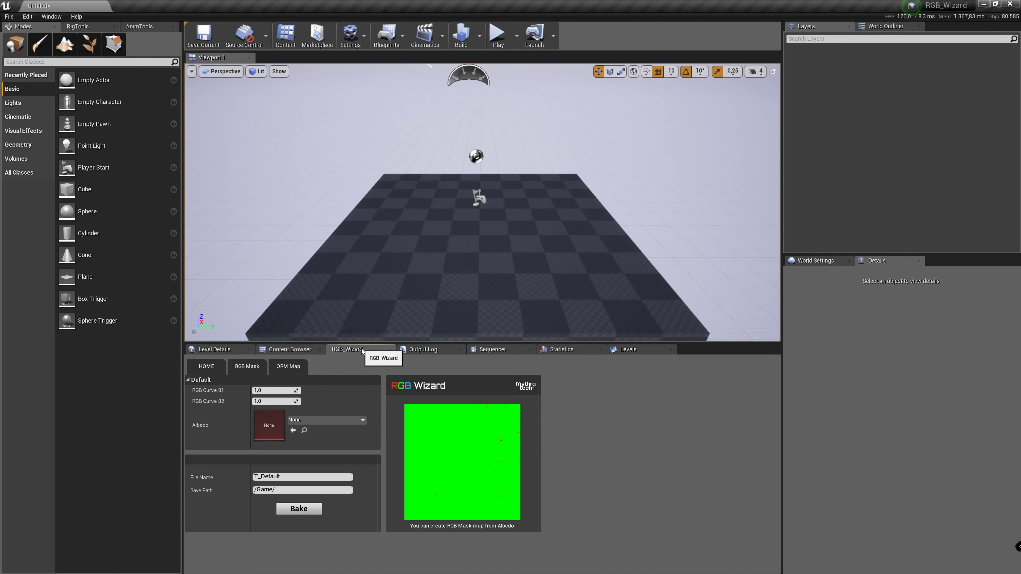
click(293, 430)
mouse_move(275, 390)
mouse_down()
mouse_move(305, 390)
mouse_move(298, 400)
mouse_up()
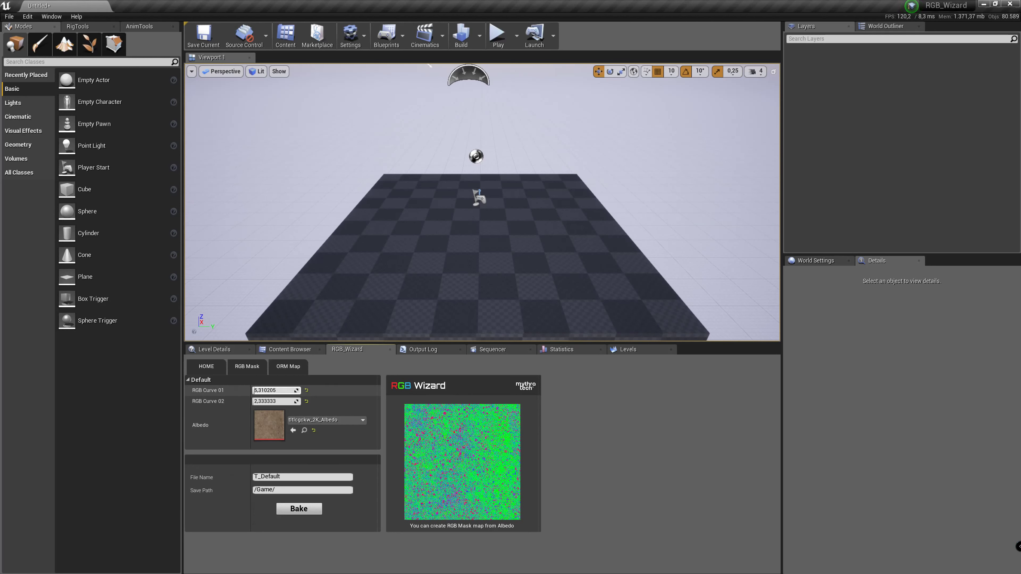
Raise RGB Curve 01 to 6.93 and bake the mask as T_Gravel_Mask in /Game/Textures
drag(254, 389, 255, 390)
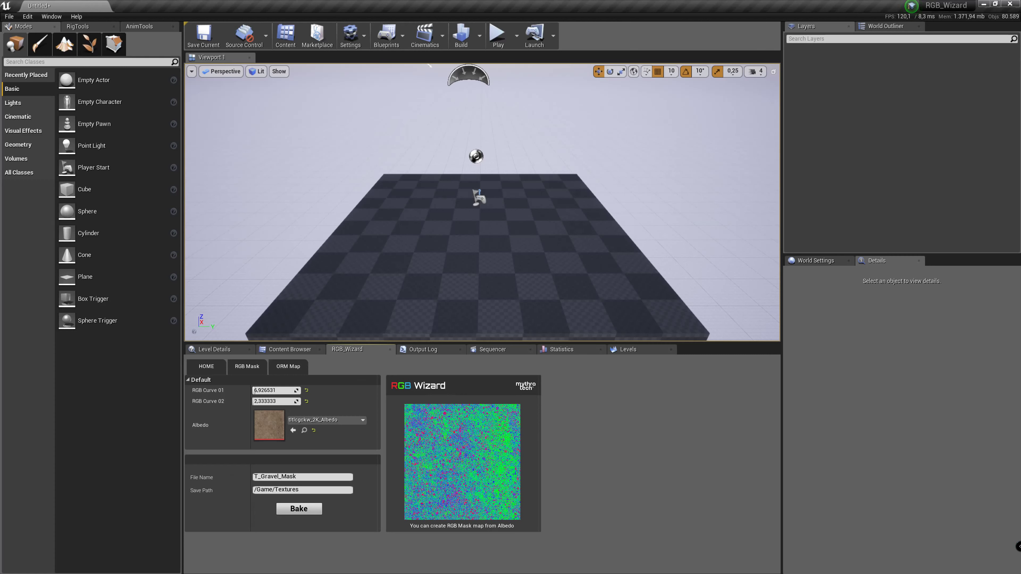
click(303, 513)
Check the new T_Gravel_Mask in Textures, then switch the wizard to its ORM Map page
click(293, 350)
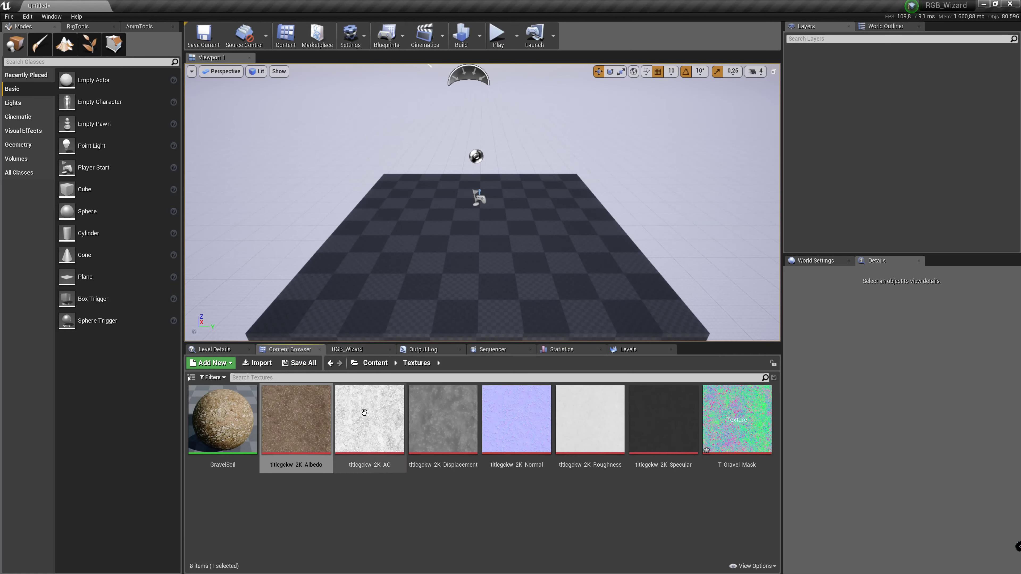
click(660, 546)
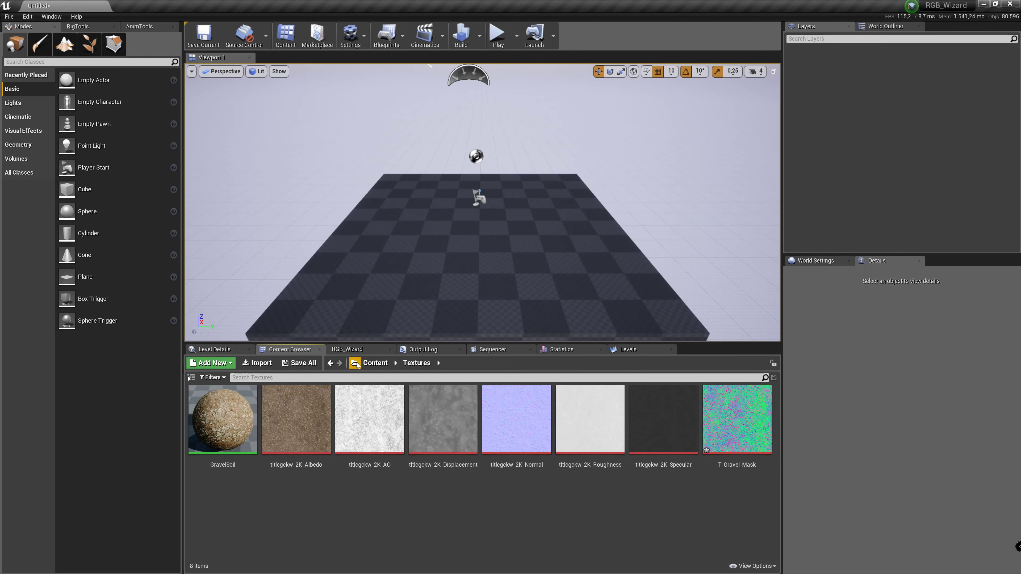
click(359, 349)
click(292, 367)
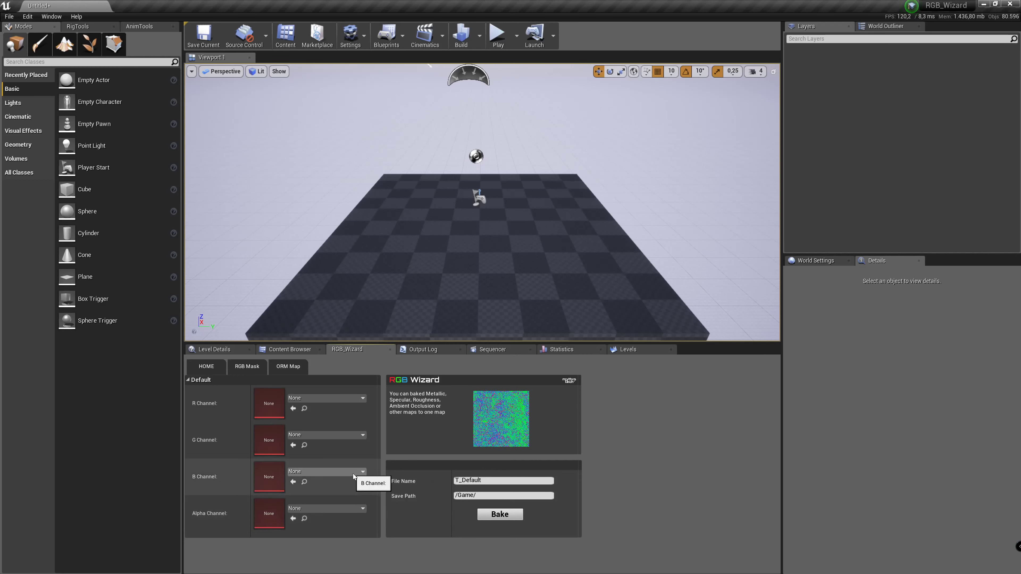
Assign tltlcgckw_2K_Specular to the R channel and tltlcgckw_2K_Roughness to the G channel
click(301, 351)
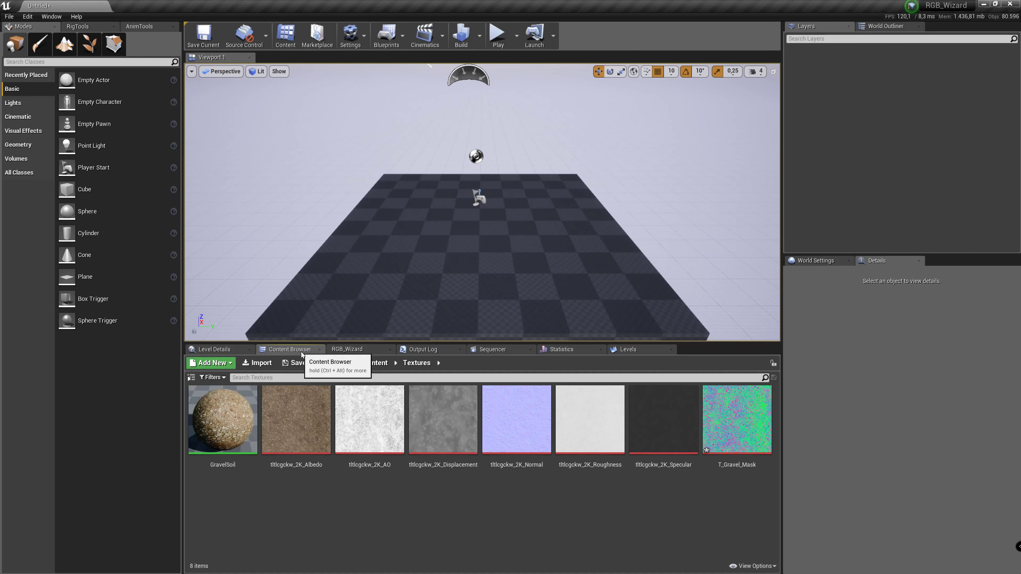
click(666, 442)
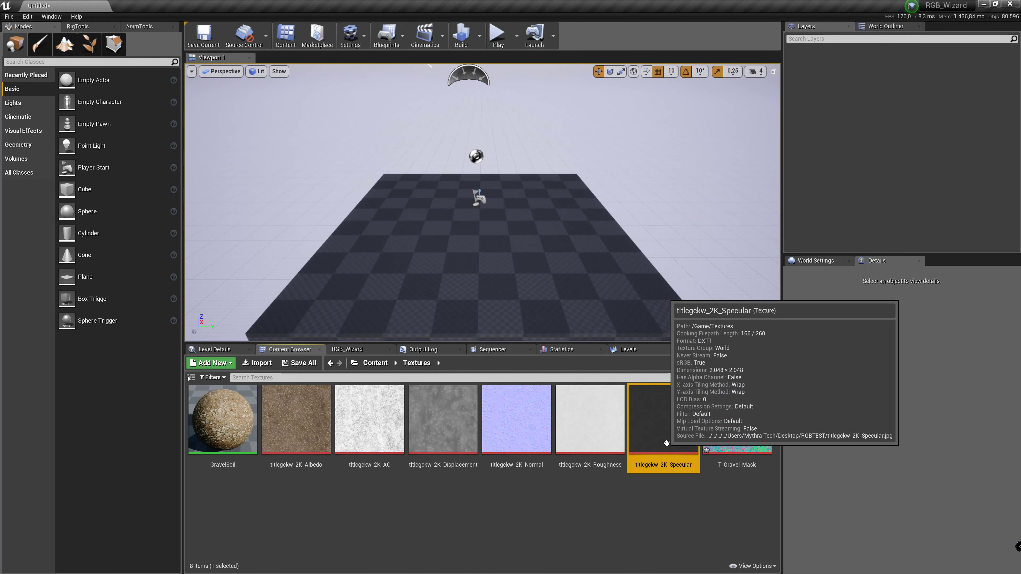
click(345, 350)
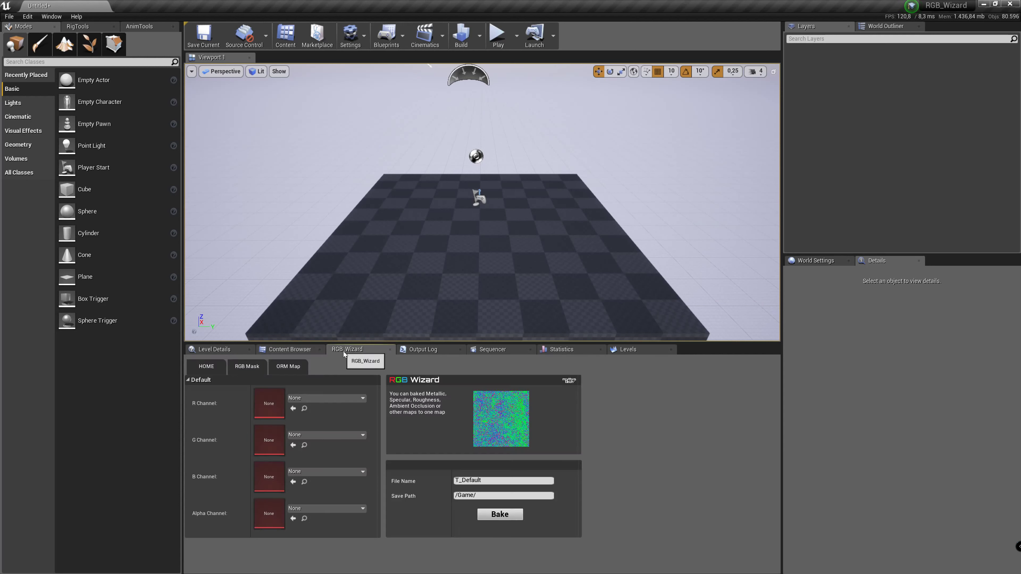
click(293, 408)
click(305, 350)
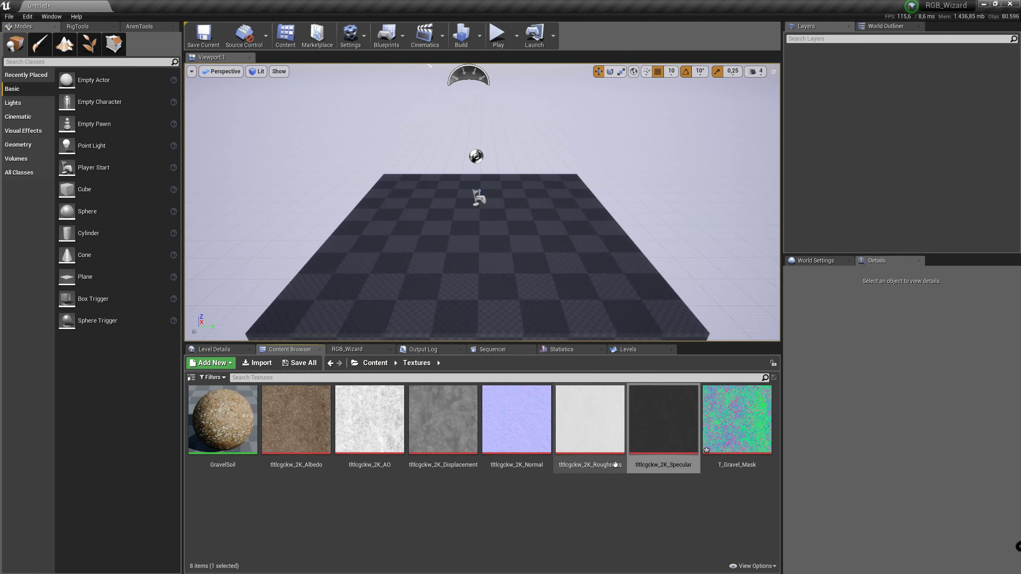
click(595, 440)
click(366, 349)
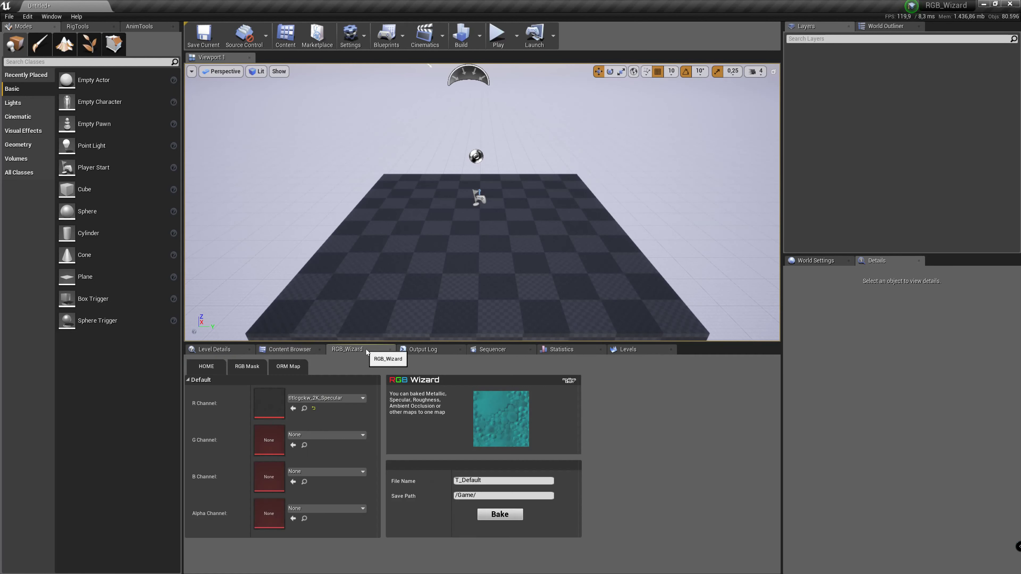
click(293, 445)
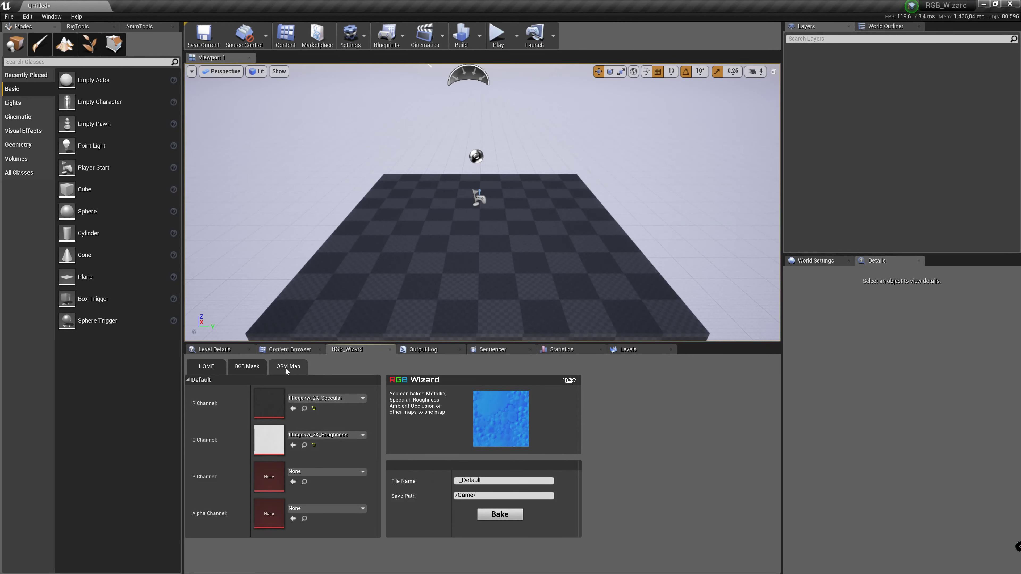
Assign tltlcgckw_2K_AO to the B channel and select the Displacement texture for the wizard
click(293, 350)
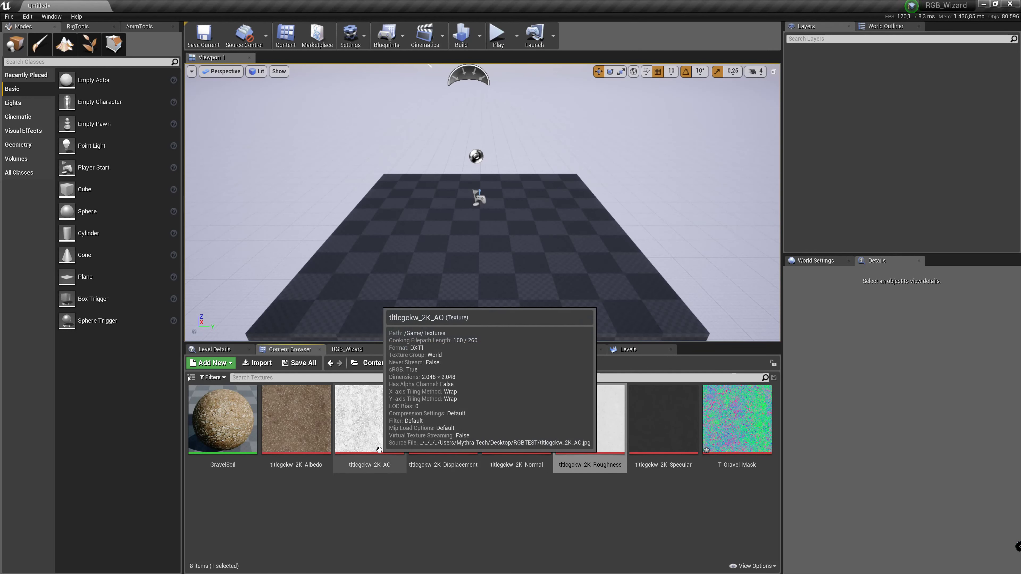
click(369, 421)
click(352, 349)
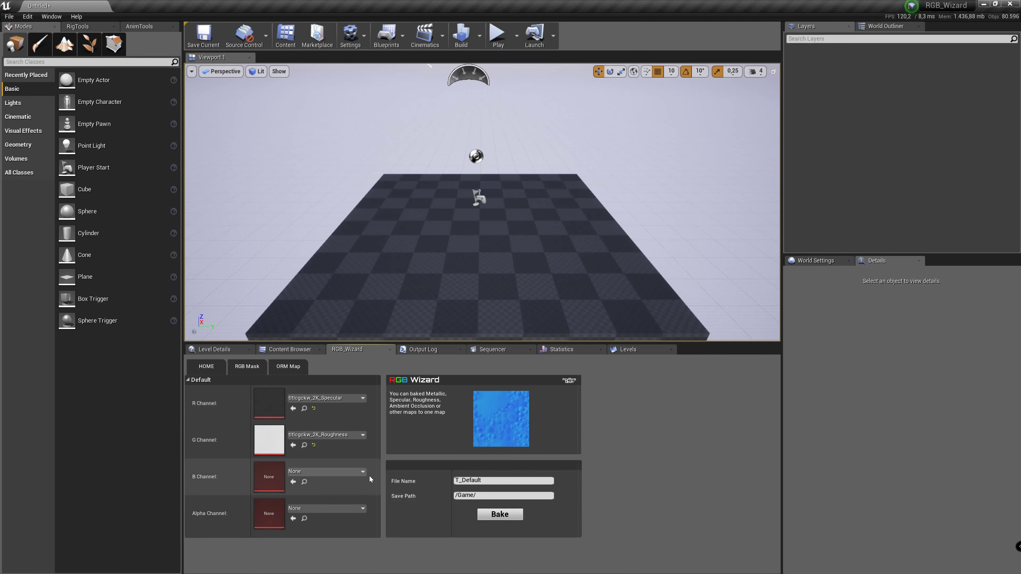
click(297, 482)
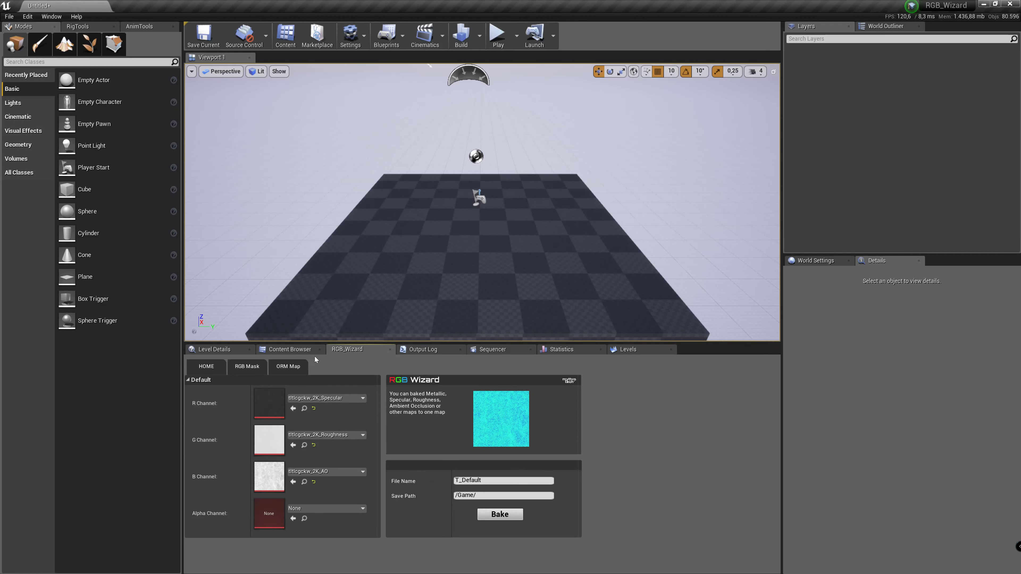
click(304, 351)
click(446, 441)
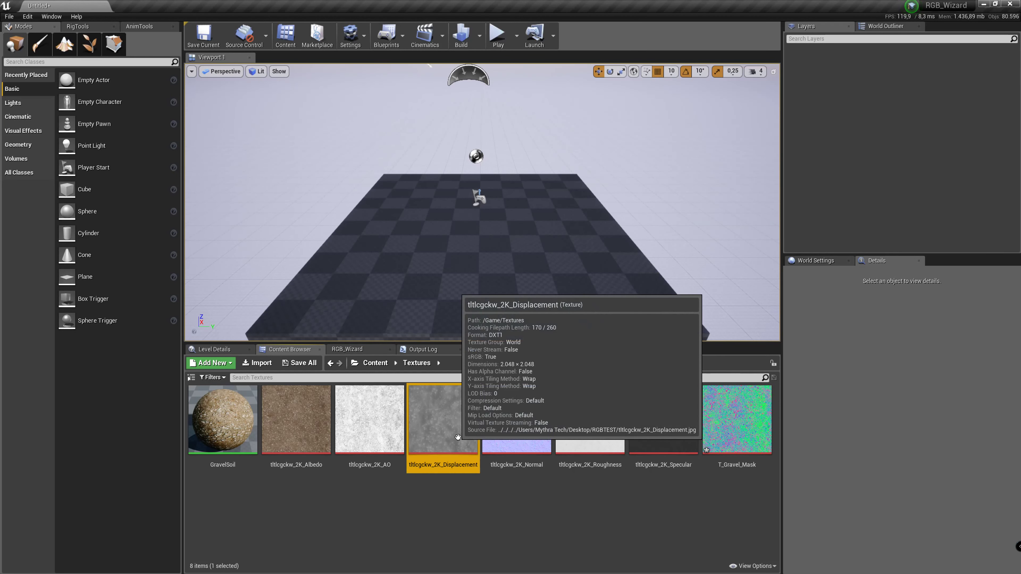
click(370, 348)
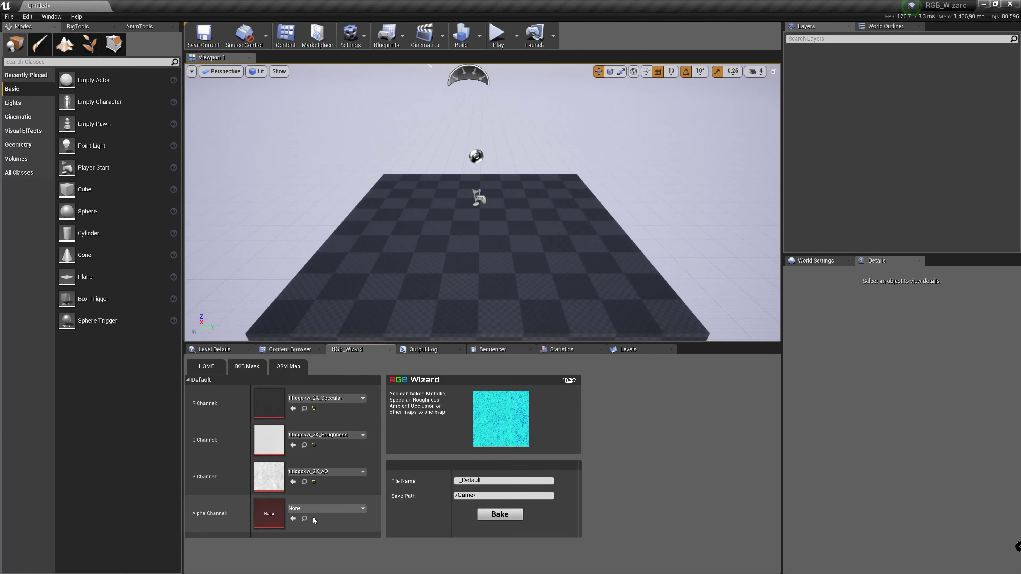
Put Displacement into the Alpha channel, bake T_Gravel_SRAO, and view it in the Textures folder
click(293, 518)
text(T_Gravel_SRAO)
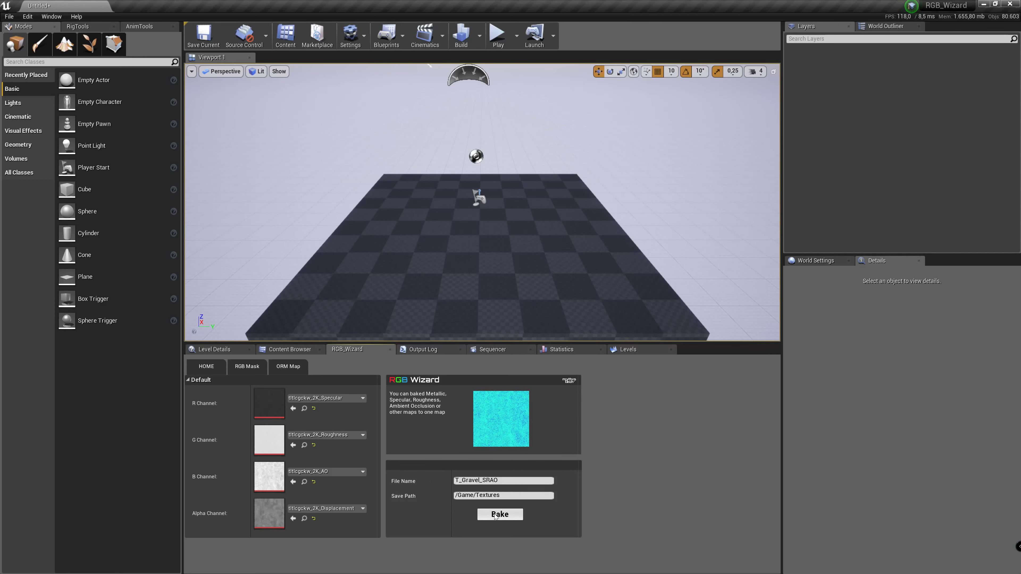
click(281, 353)
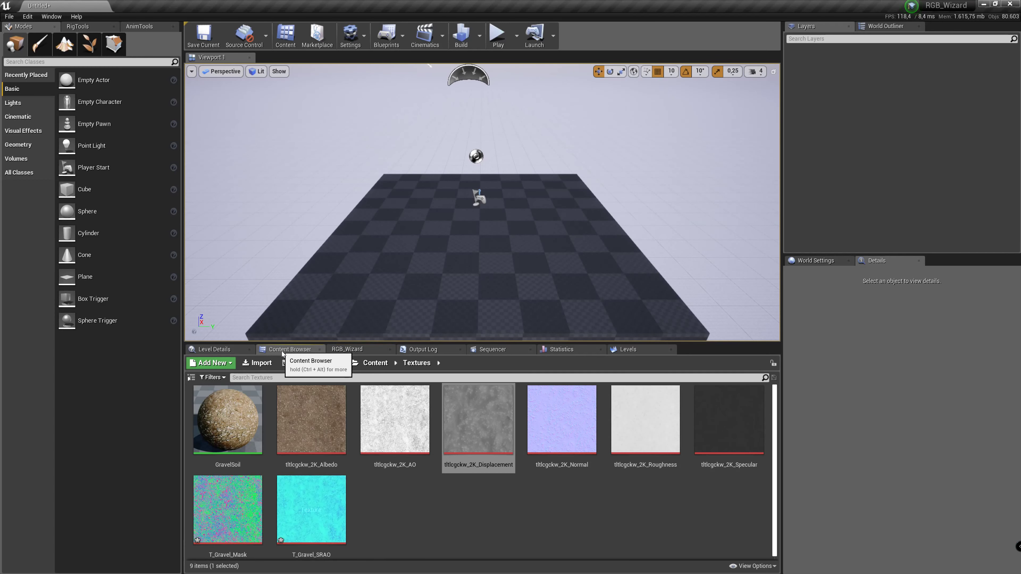
Open the GravelSoil material and check which textures its texture sample nodes use
double_click(256, 442)
right_drag(297, 282, 569, 309)
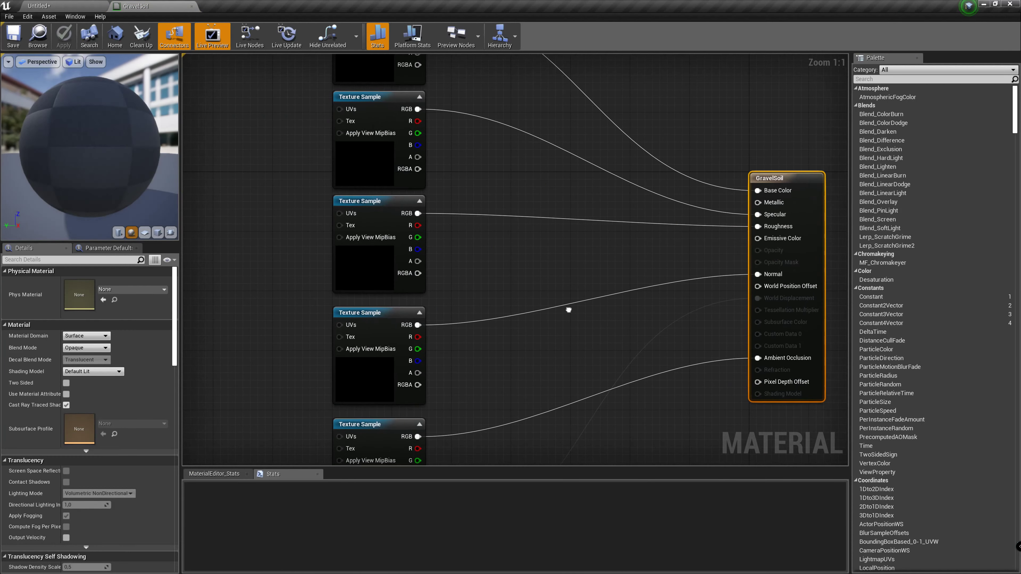
scroll(569, 310, down, 3)
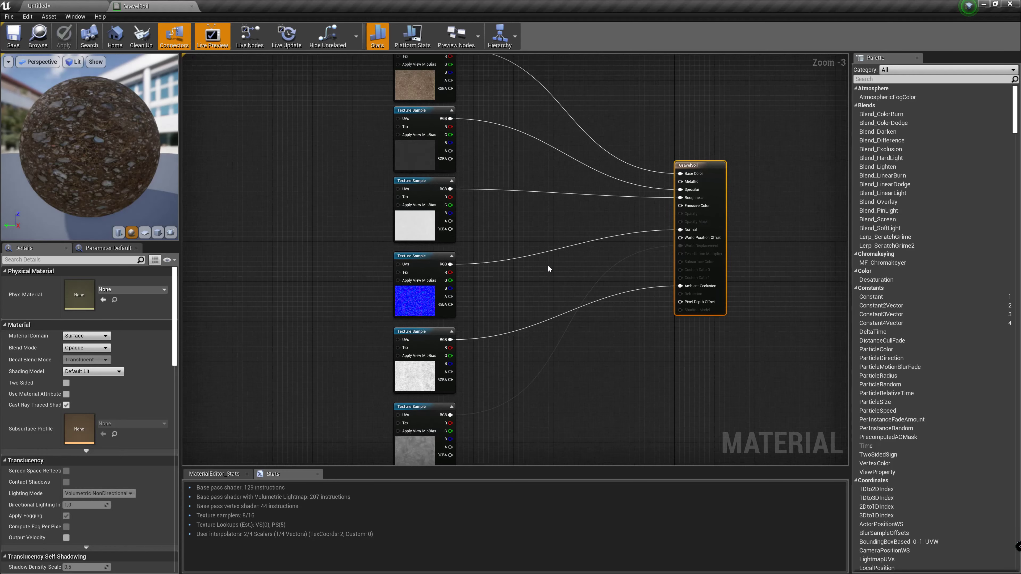
scroll(548, 269, down, 1)
right_drag(548, 269, 458, 270)
click(362, 185)
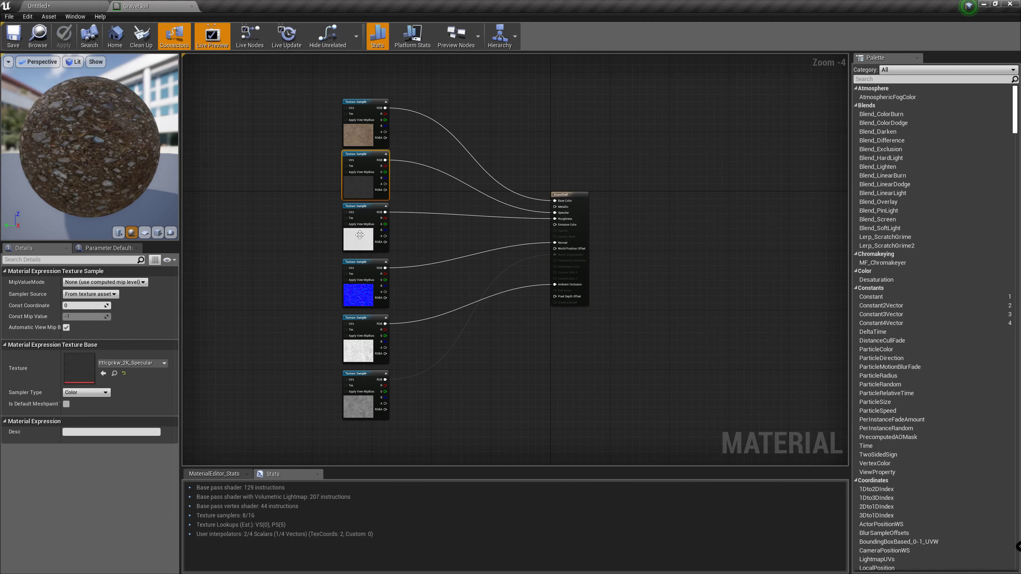
click(360, 234)
click(360, 330)
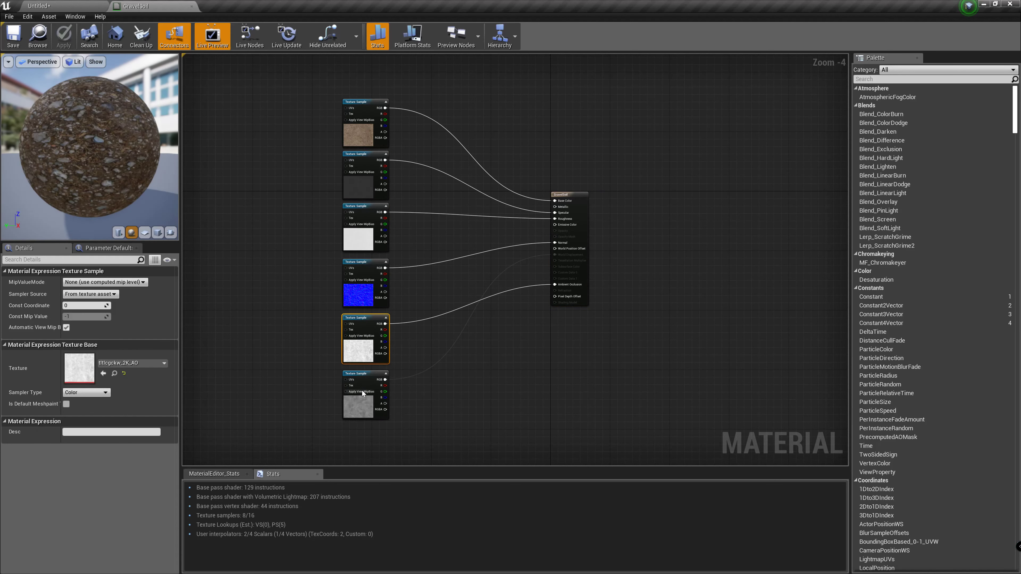
Drag T_Gravel_SRAO from the Textures folder over to the GravelSoil material tab
click(446, 418)
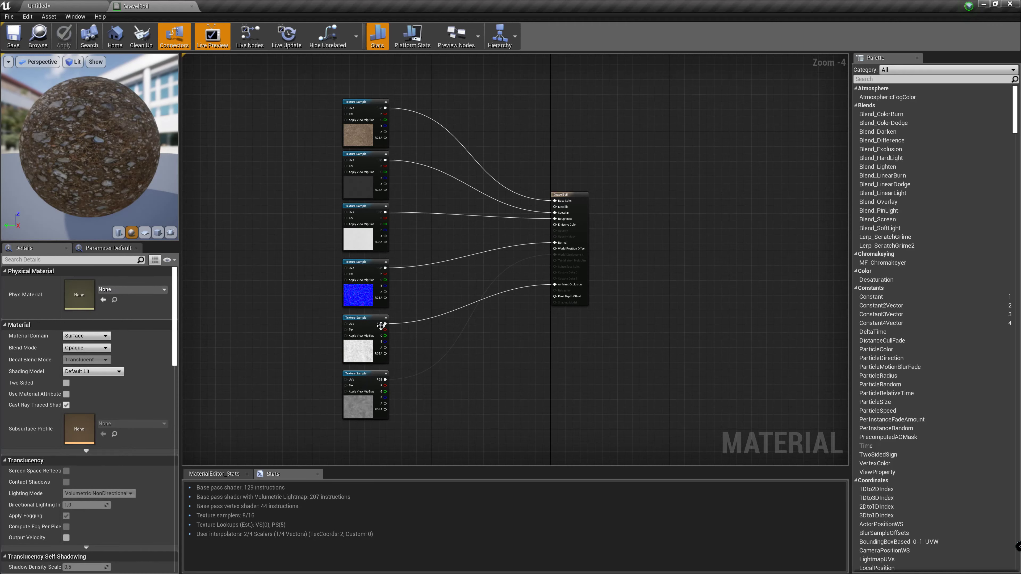
click(86, 10)
drag(311, 515, 139, 4)
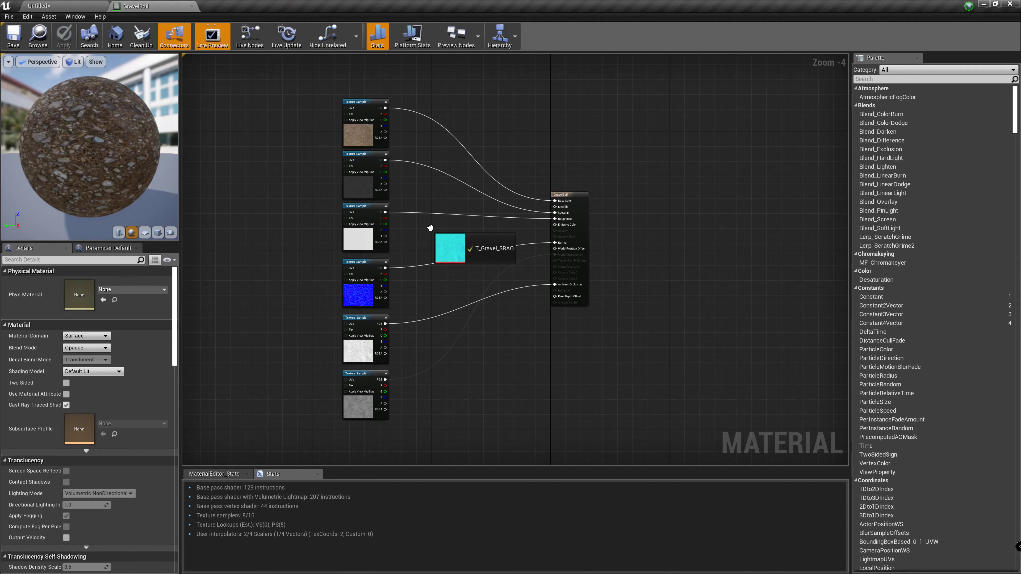
Drop T_Gravel_SRAO into the graph as a texture sample beside the other nodes
drag(139, 4, 430, 228)
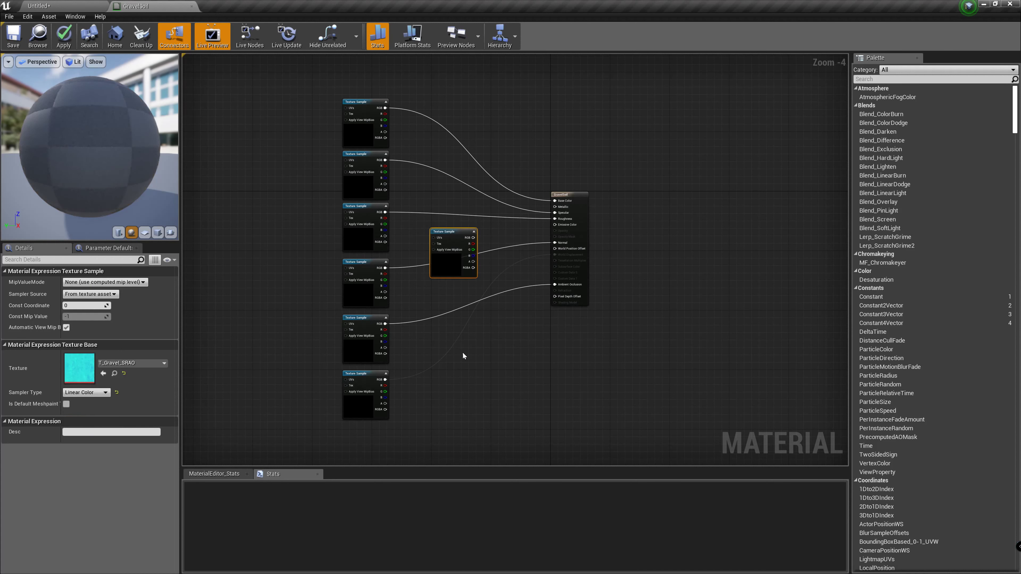
scroll(463, 356, up, 4)
right_drag(405, 292, 451, 397)
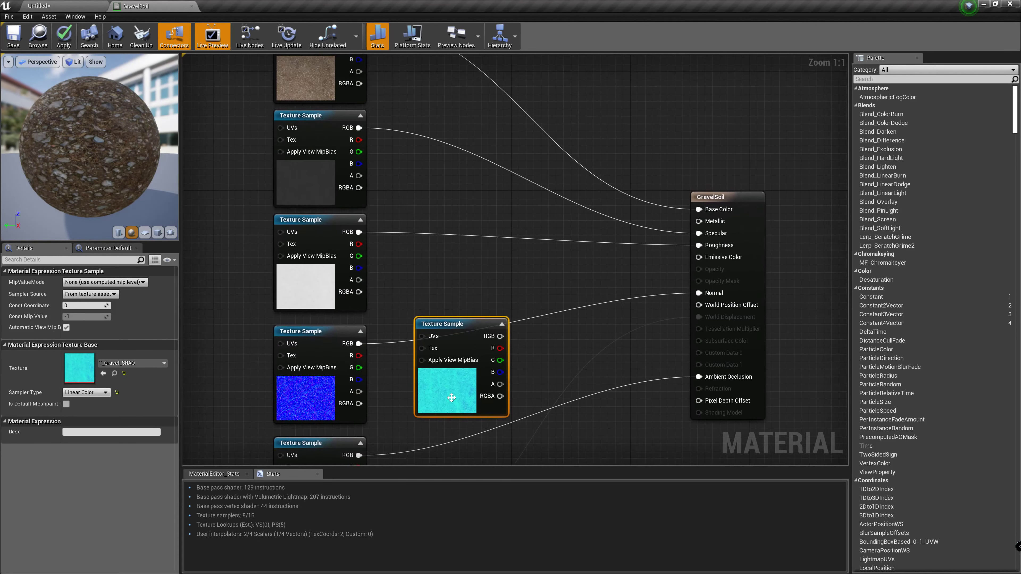
drag(451, 397, 435, 308)
right_drag(436, 308, 376, 343)
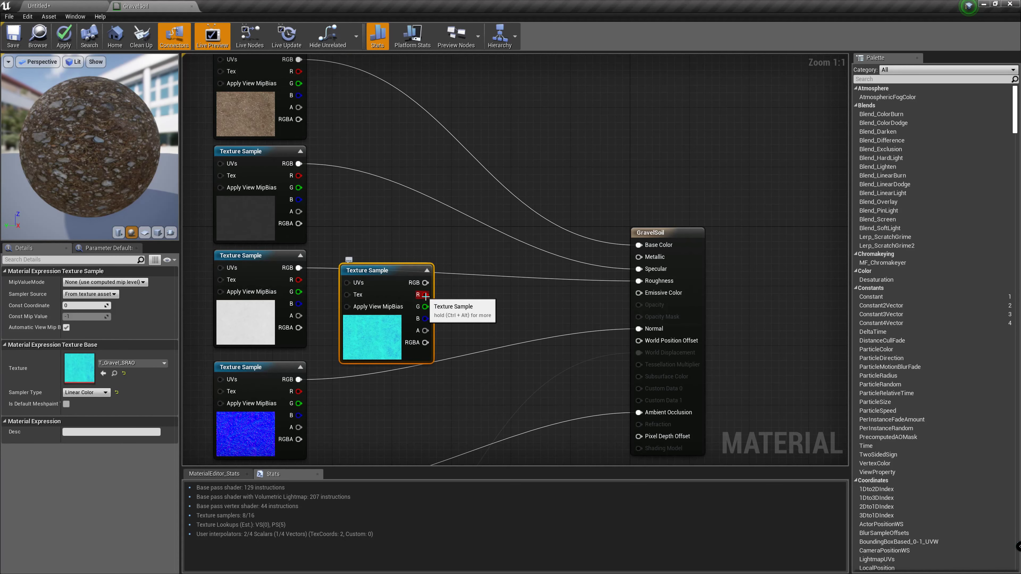
Wire R to Specular, G to Roughness, B to Ambient Occlusion and A to World Position Offset
drag(425, 296, 632, 274)
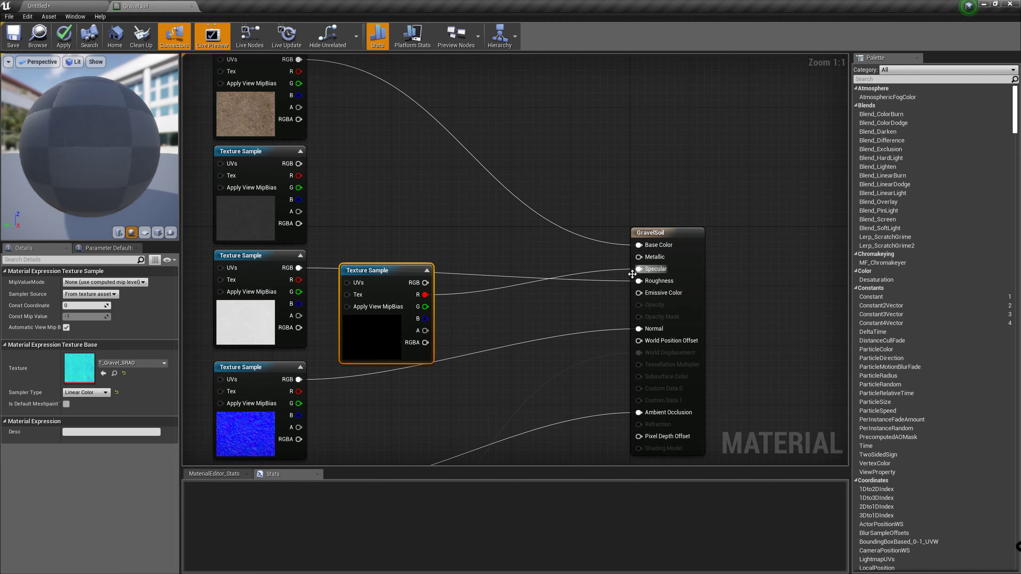
drag(424, 308, 639, 281)
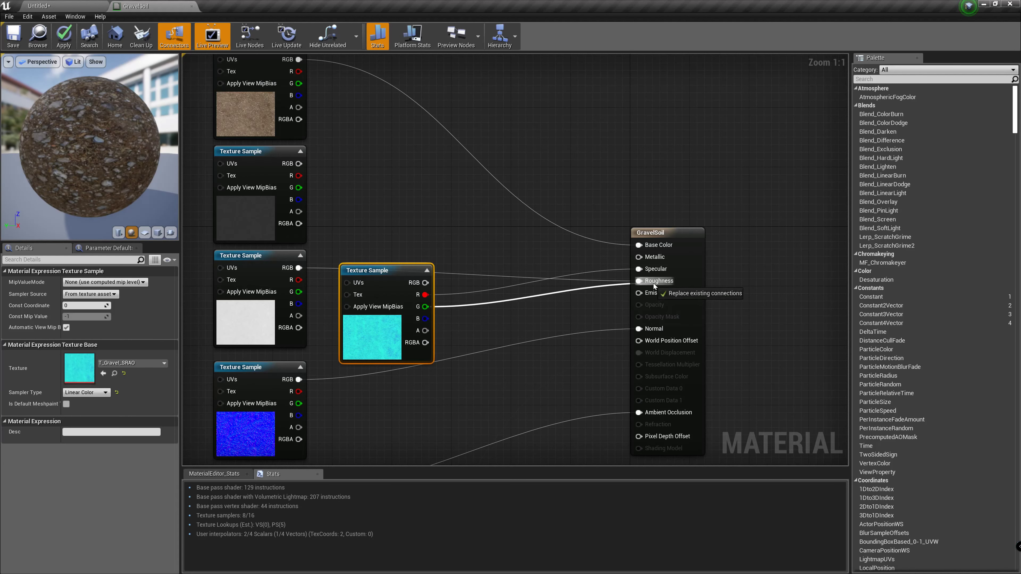
drag(425, 321, 638, 412)
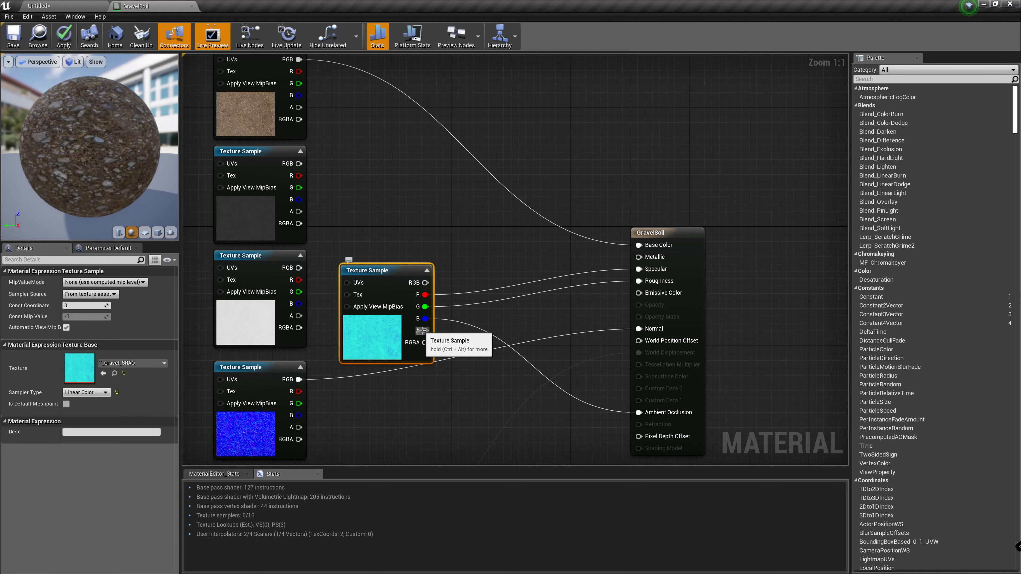
drag(425, 330, 638, 341)
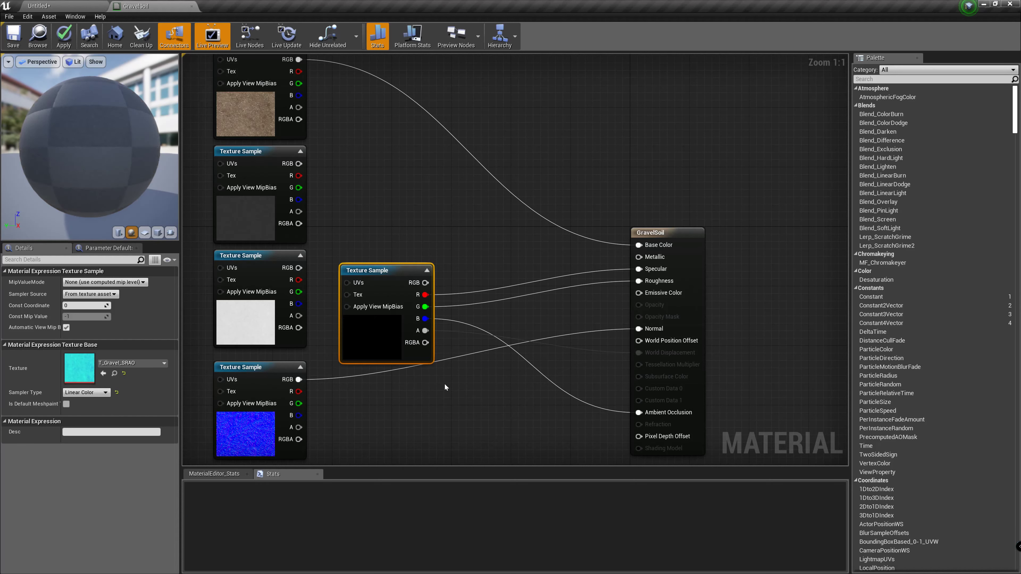
right_drag(432, 386, 598, 382)
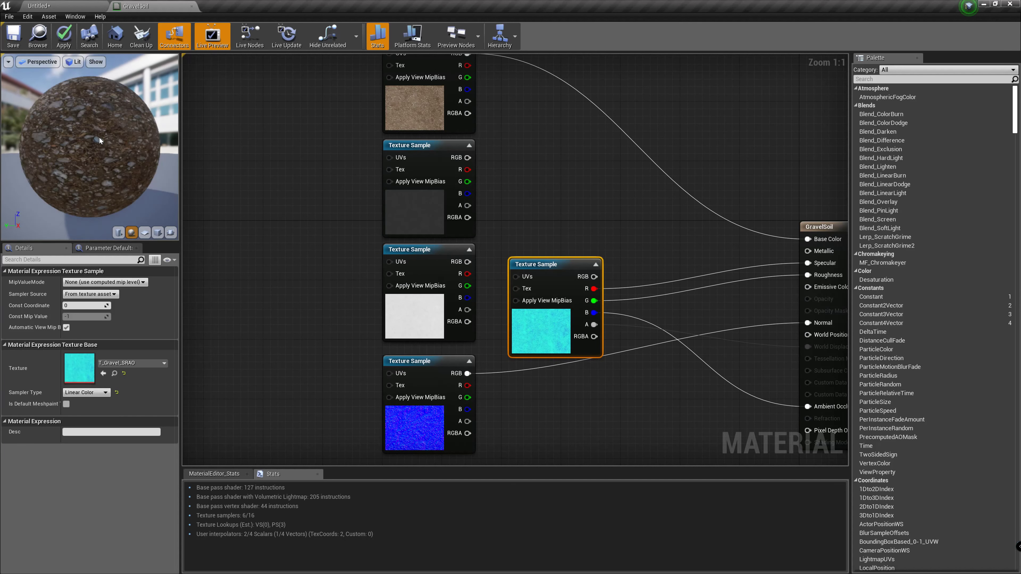
Orbit the preview sphere to inspect the material, then frame the lower texture nodes
drag(153, 161, 169, 168)
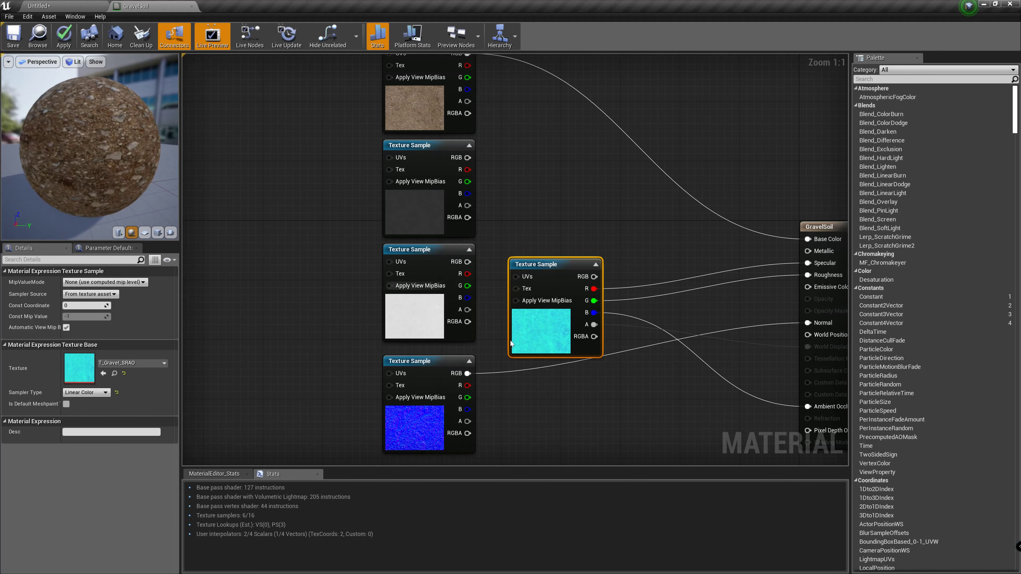
click(492, 314)
click(536, 330)
click(579, 402)
scroll(554, 365, down, 3)
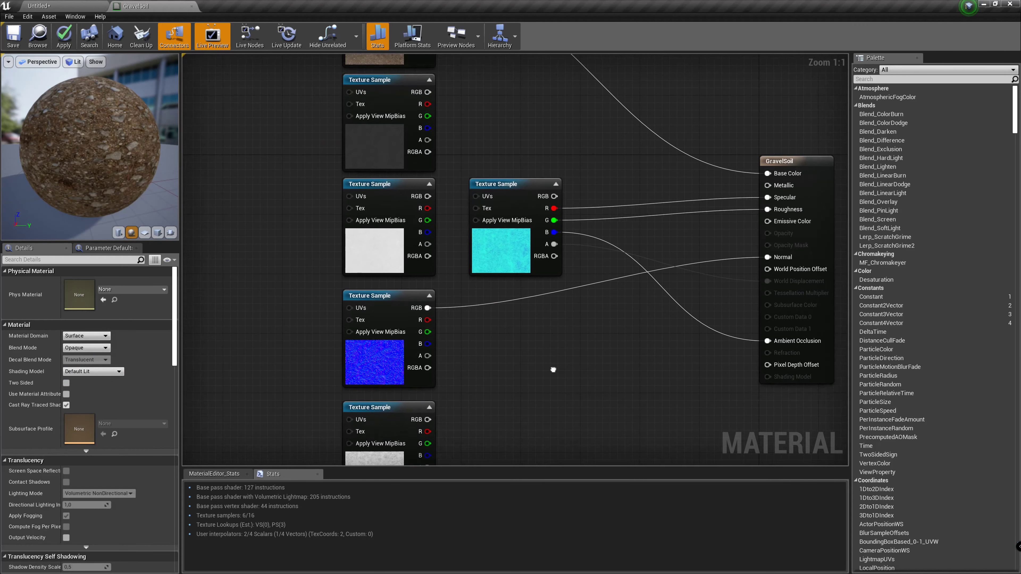
right_drag(528, 312, 522, 257)
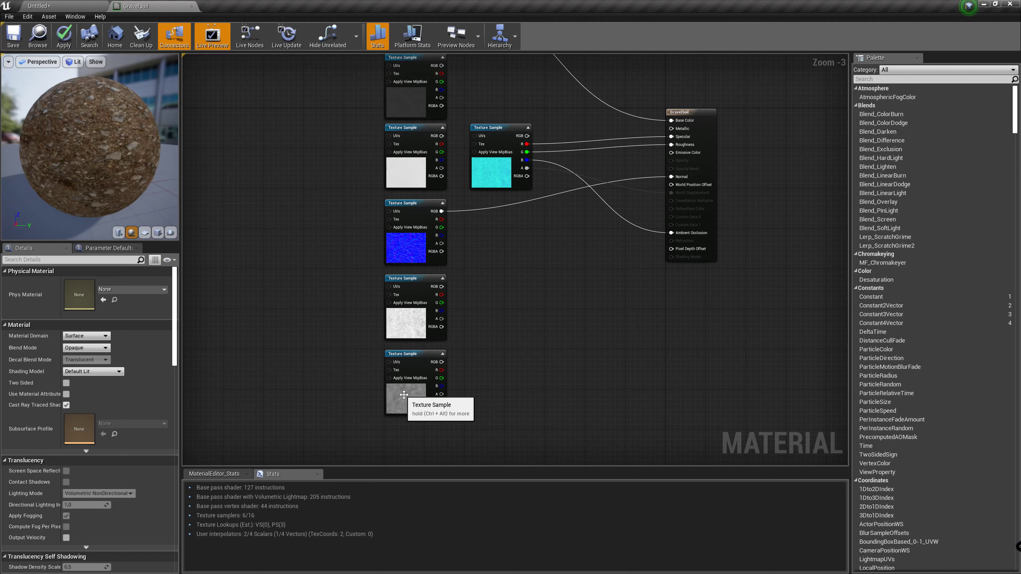
Delete the unused displacement, AO, roughness and specular texture sample nodes
click(396, 390)
key(Delete)
click(412, 322)
key(Delete)
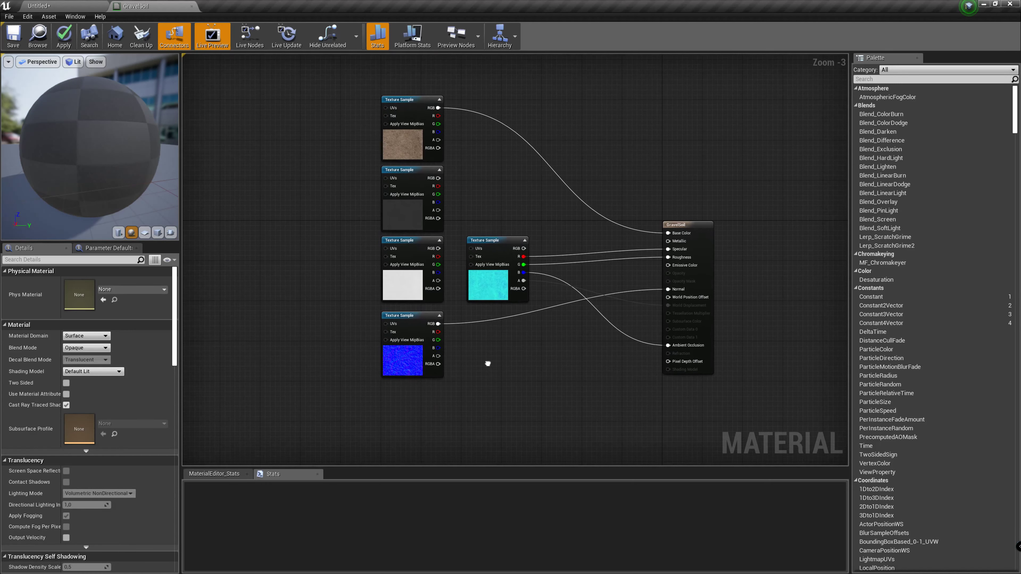
click(412, 264)
key(Delete)
click(404, 221)
key(Delete)
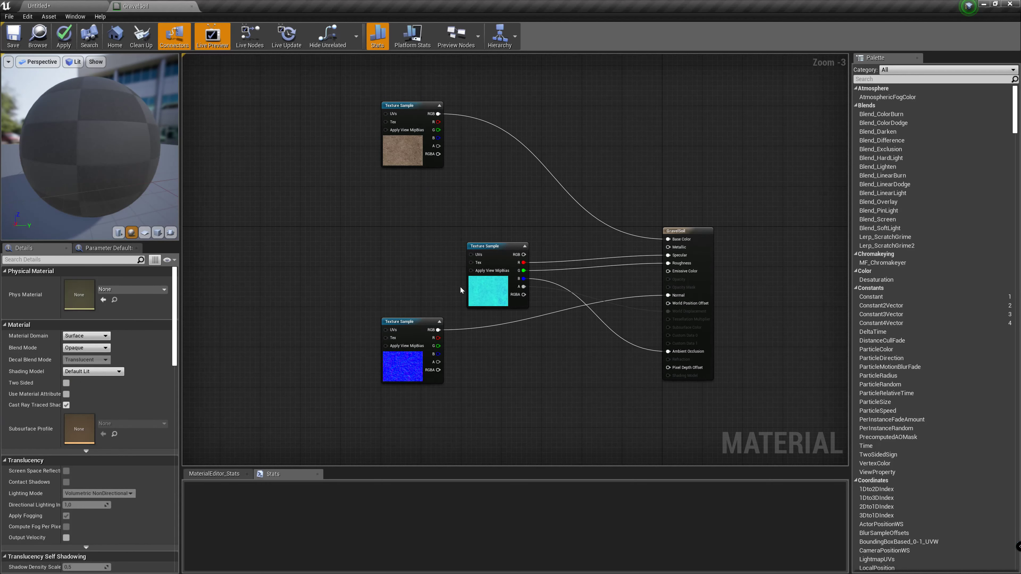
Move the SRAO and albedo nodes into the freed space and apply the GravelSoil changes
drag(486, 300, 400, 301)
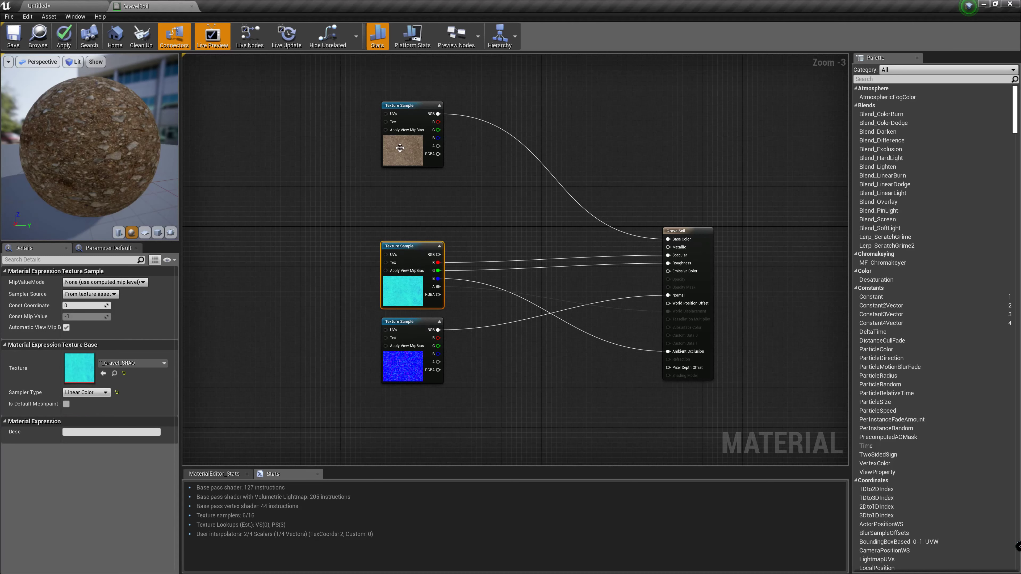
drag(401, 154, 400, 219)
click(540, 406)
scroll(510, 287, up, 1)
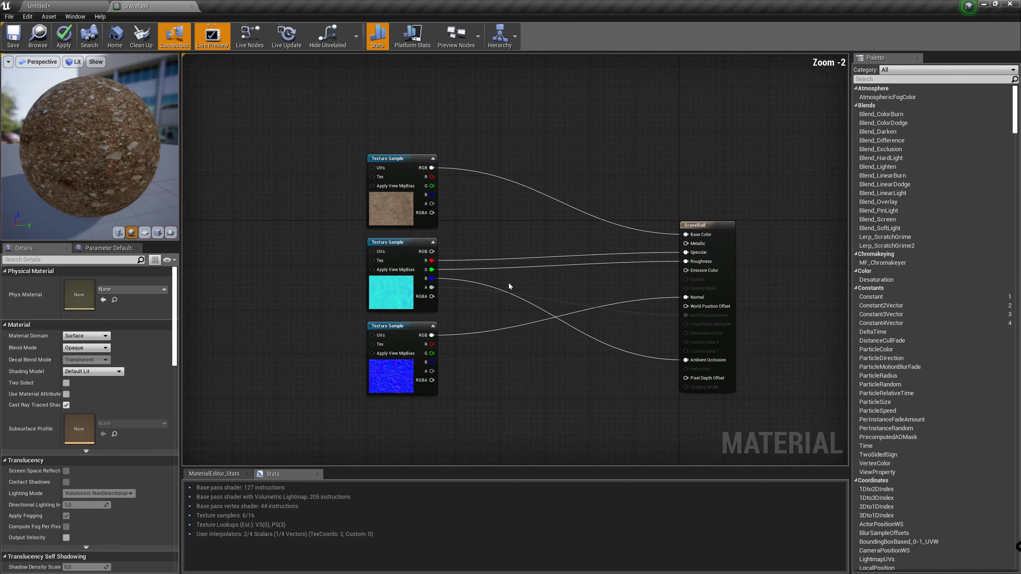
scroll(519, 335, up, 1)
mouse_move(520, 335)
right_down()
mouse_move(420, 302)
mouse_move(422, 314)
right_up()
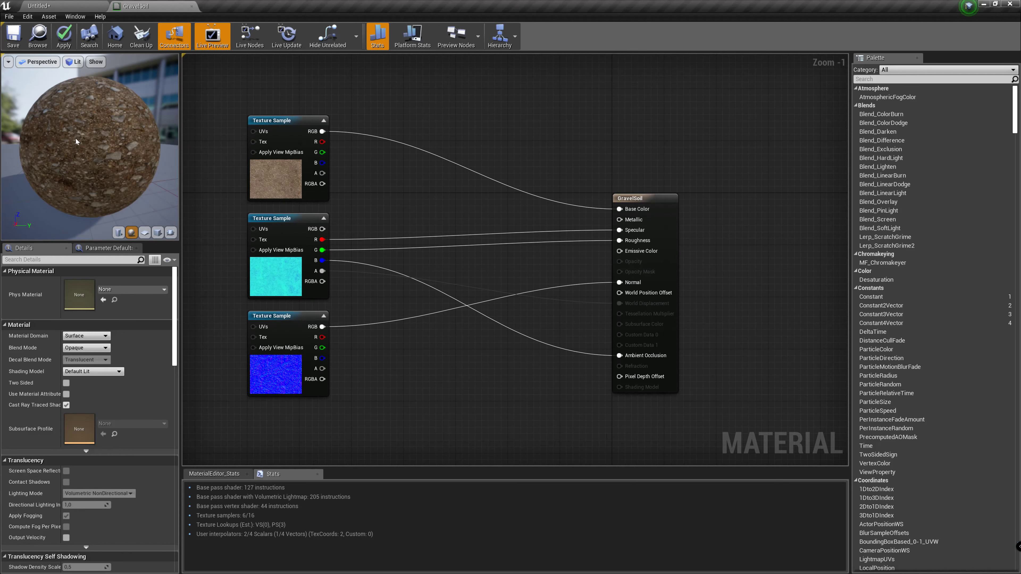
click(63, 35)
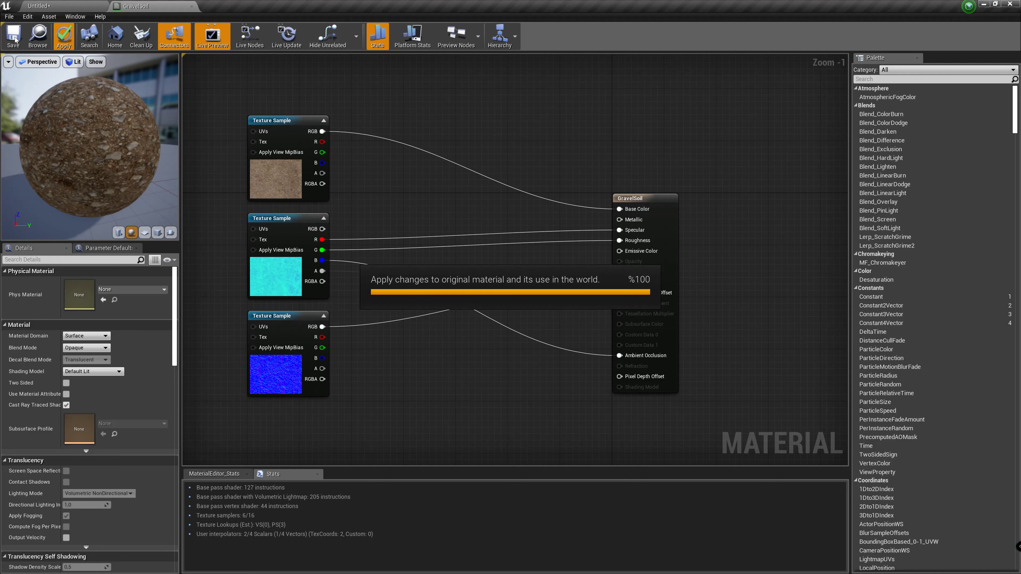
Drag T_Gravel_Mask from Textures into the GravelSoil graph and place it above the albedo node
click(83, 11)
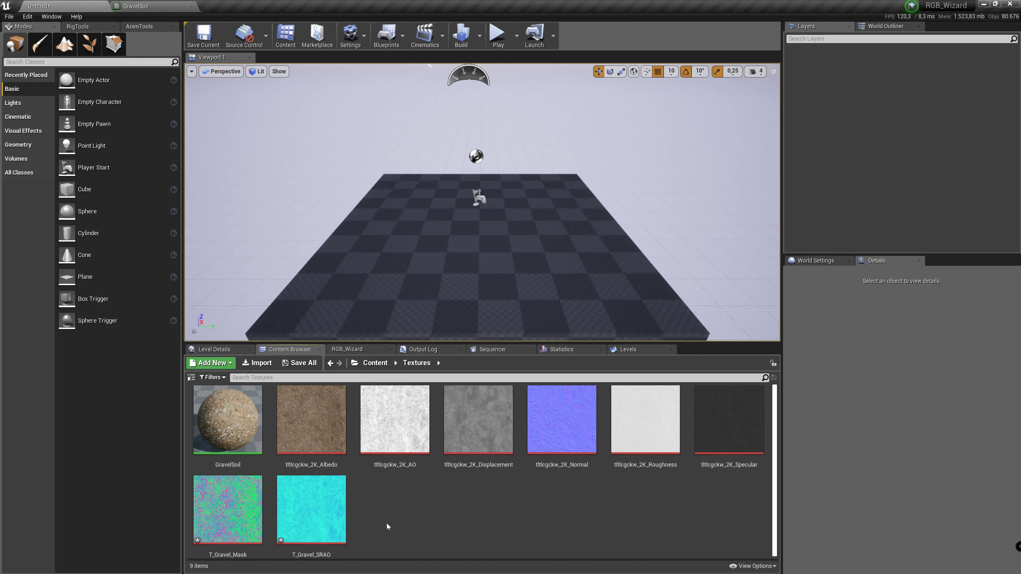
mouse_move(231, 518)
mouse_down()
mouse_move(228, 49)
mouse_move(402, 370)
mouse_up()
right_drag(425, 405, 537, 461)
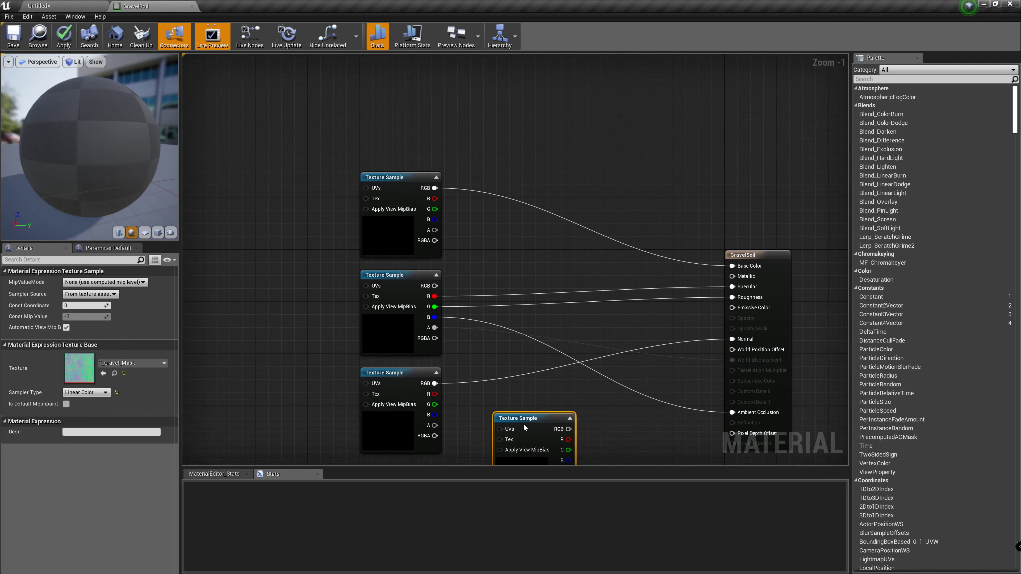
drag(537, 461, 409, 100)
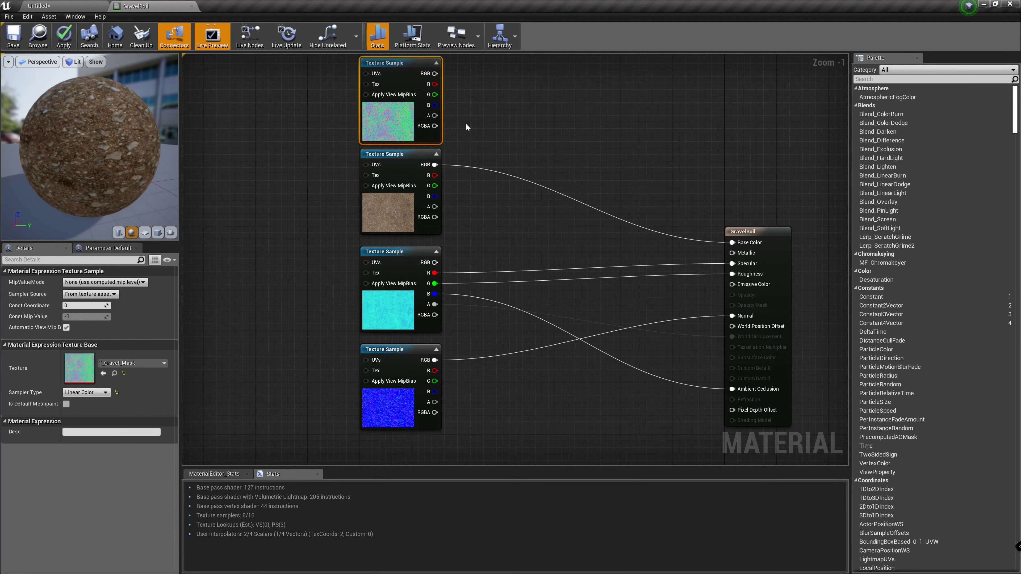
right_drag(467, 125, 432, 340)
click(431, 338)
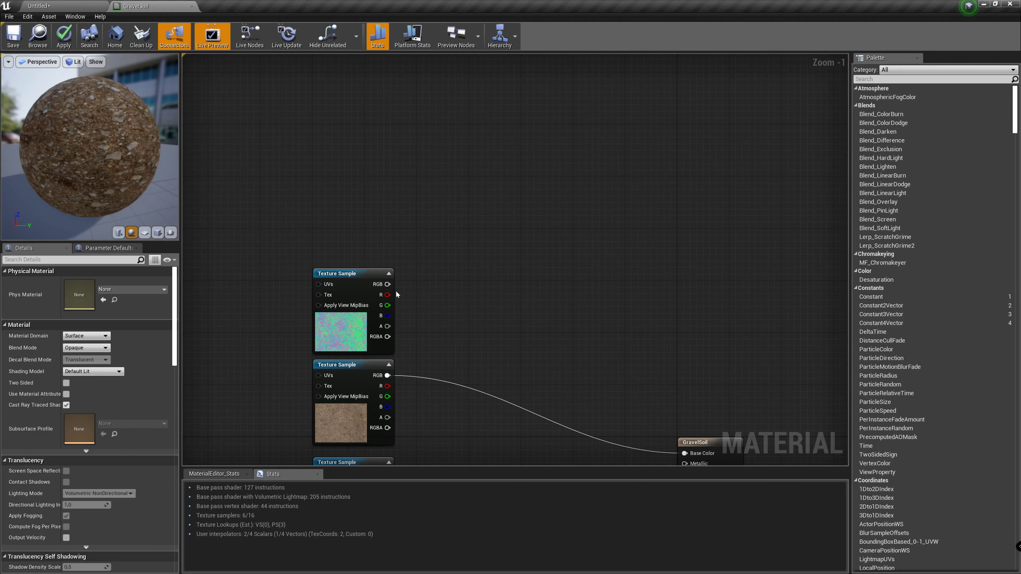
Add a Lerp node and paste two copies, lining all three up in a row
right_click(465, 274)
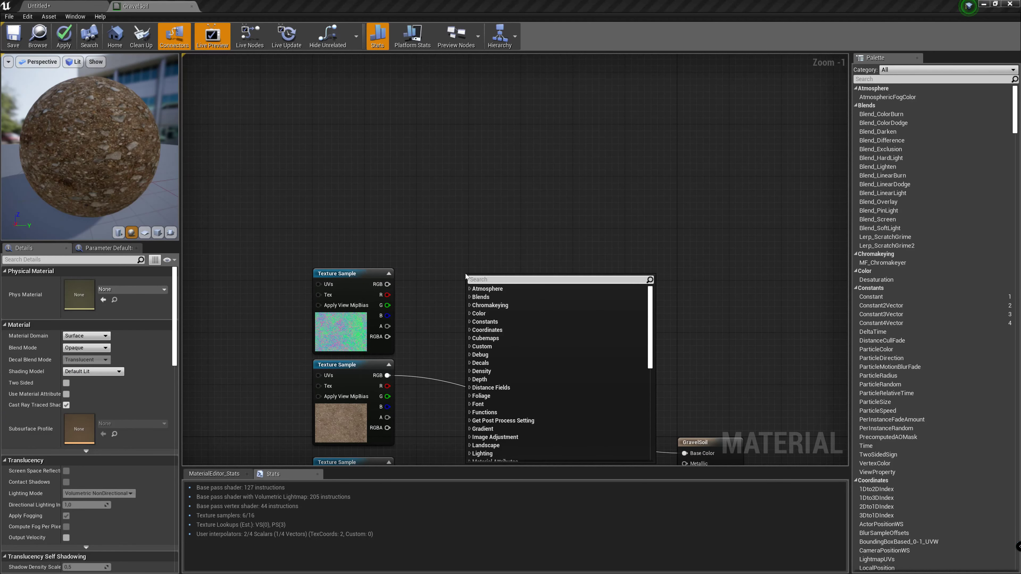
text(lerp)
key(Return)
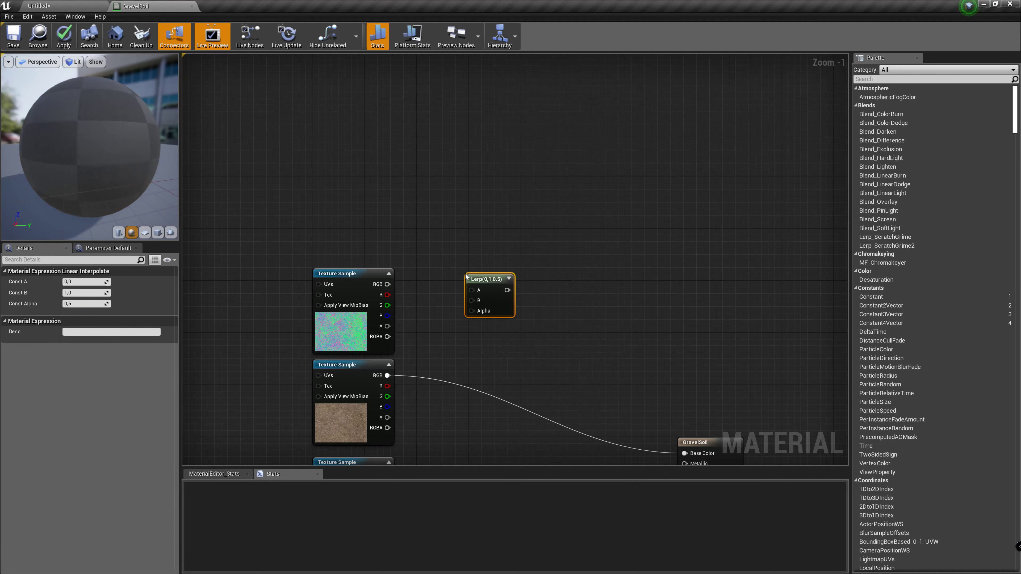
drag(467, 276, 463, 257)
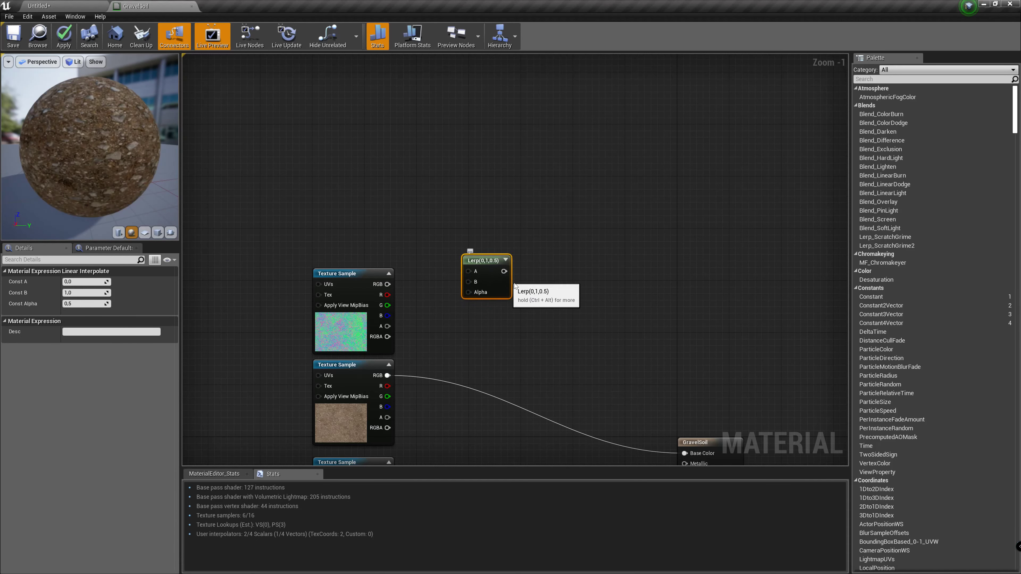
key(ctrl+c)
key(ctrl+v)
drag(569, 318, 570, 292)
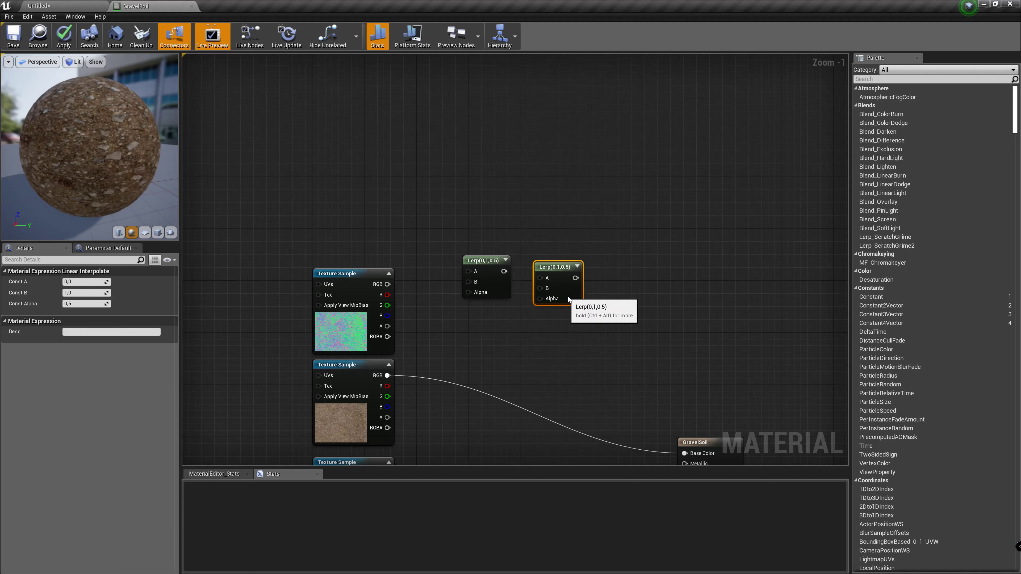
click(620, 280)
key(ctrl+v)
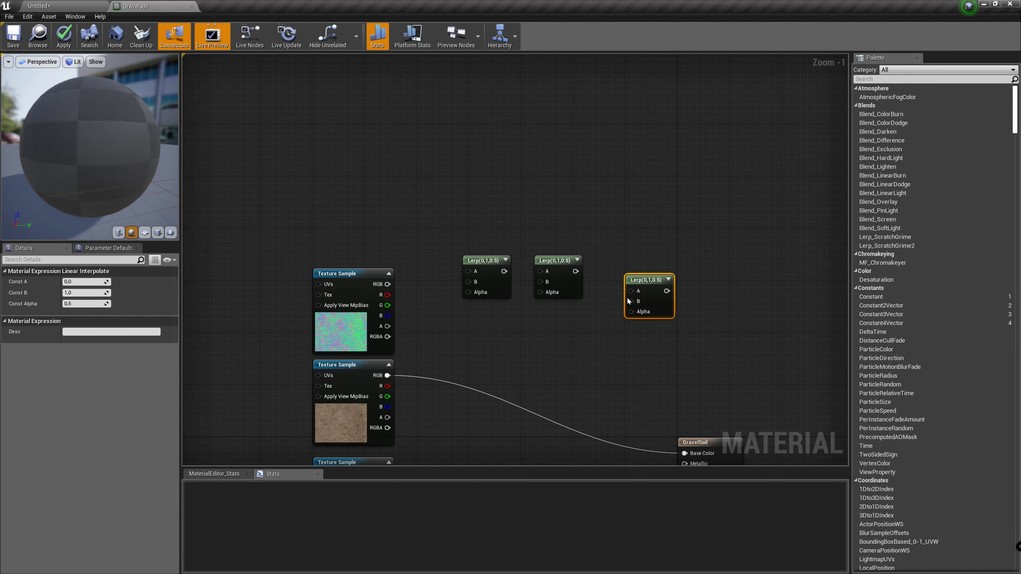
drag(637, 297, 633, 278)
click(518, 195)
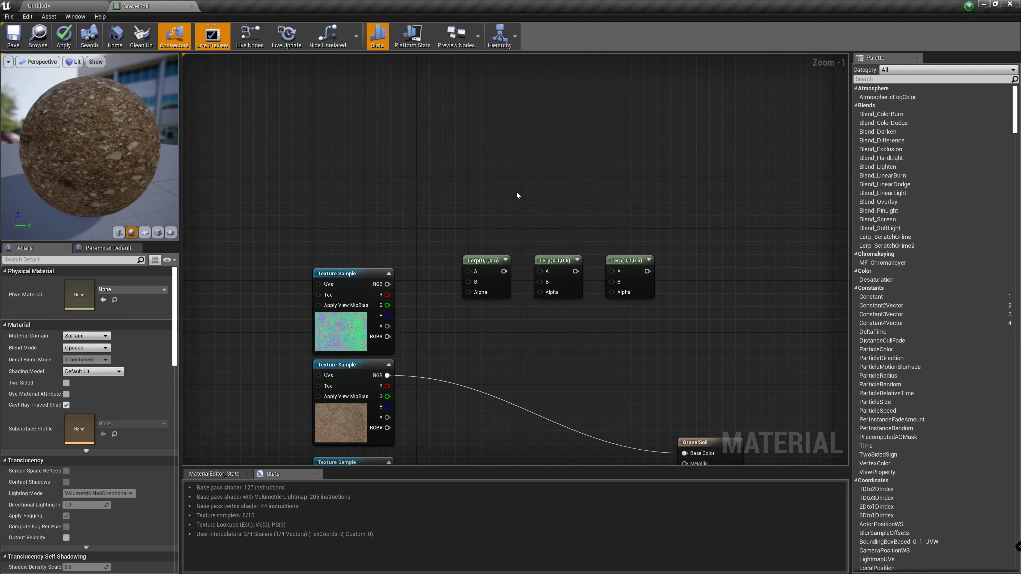
Add vector parameters Param, Param_1 and Param_2, aligned in a row above the Lerps
click(479, 203)
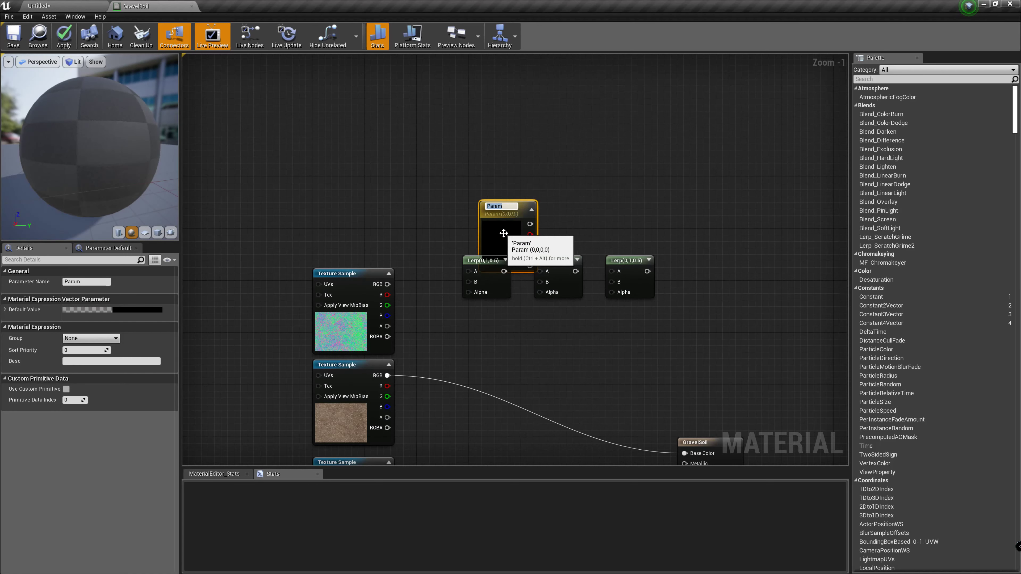
drag(499, 236, 499, 186)
key(ctrl+v)
drag(598, 222, 582, 196)
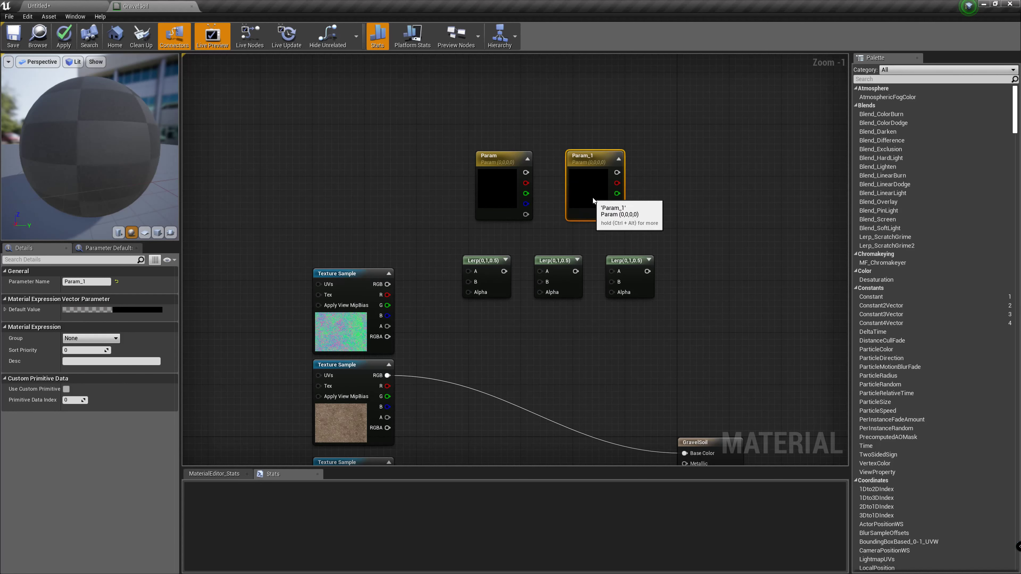
click(649, 183)
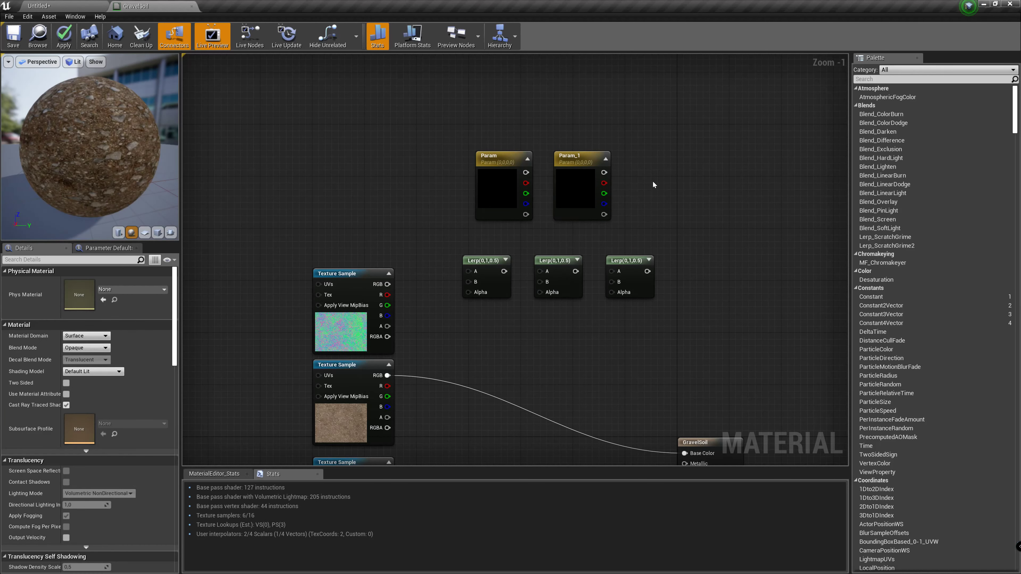
key(ctrl+v)
mouse_move(673, 212)
mouse_down()
mouse_move(651, 184)
mouse_move(650, 193)
mouse_up()
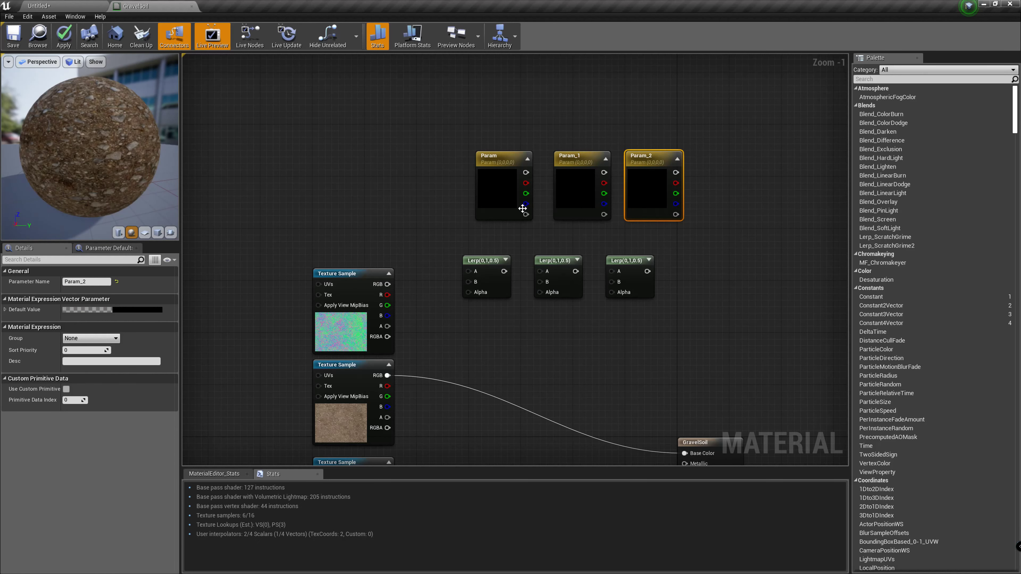
drag(511, 206, 491, 204)
Wire the mask's R channel to the first Lerp's Alpha and Param to its B input
click(545, 373)
scroll(529, 358, up, 1)
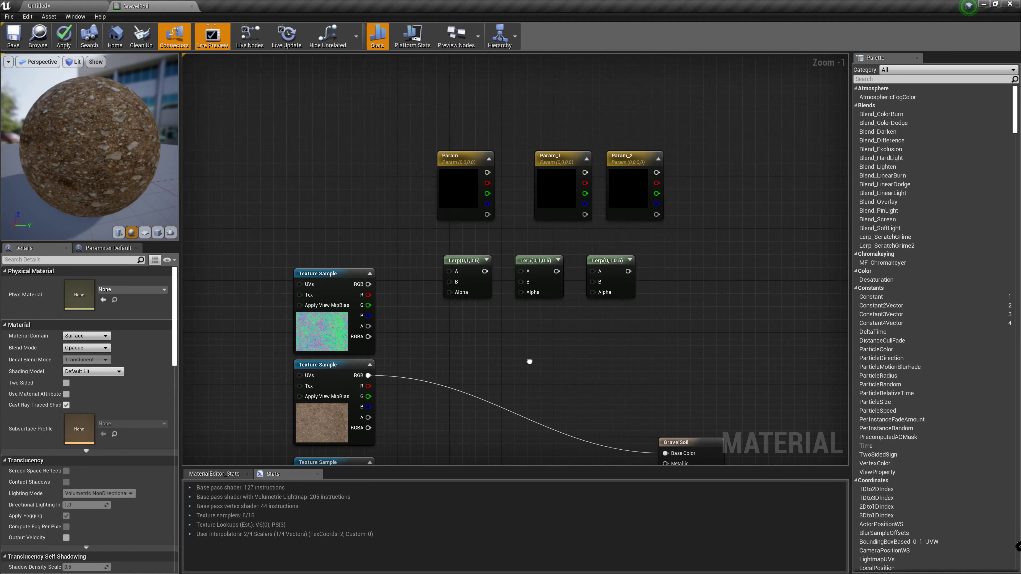
right_drag(404, 325, 399, 357)
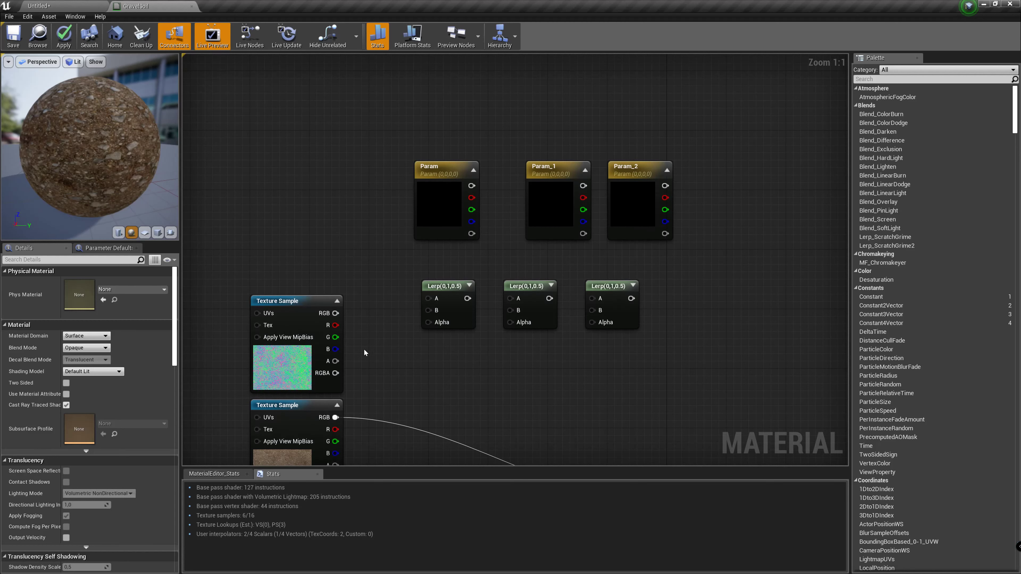
drag(335, 325, 429, 324)
mouse_move(471, 186)
mouse_down()
mouse_move(463, 301)
mouse_move(428, 310)
mouse_move(509, 300)
mouse_up()
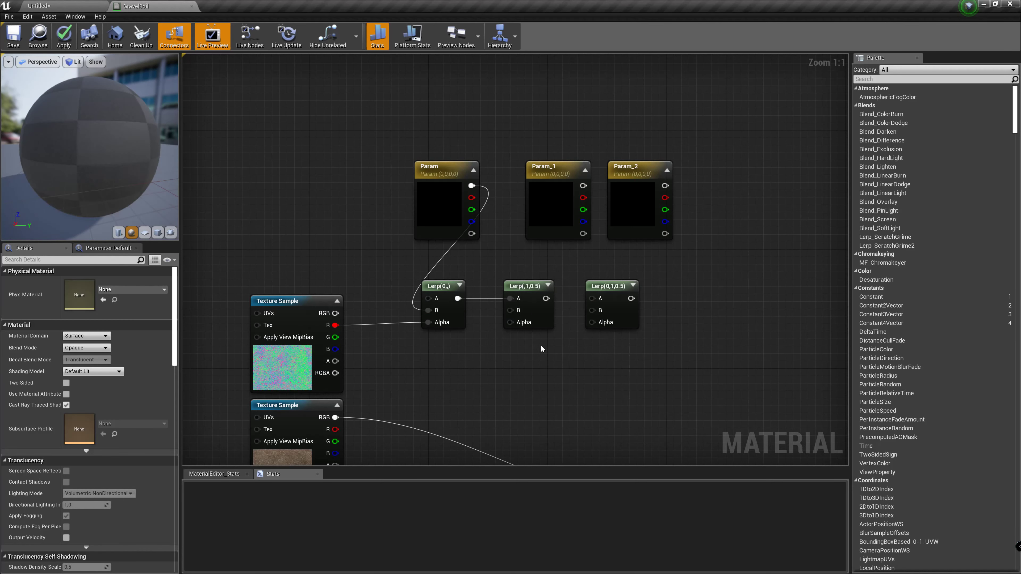
drag(583, 186, 515, 310)
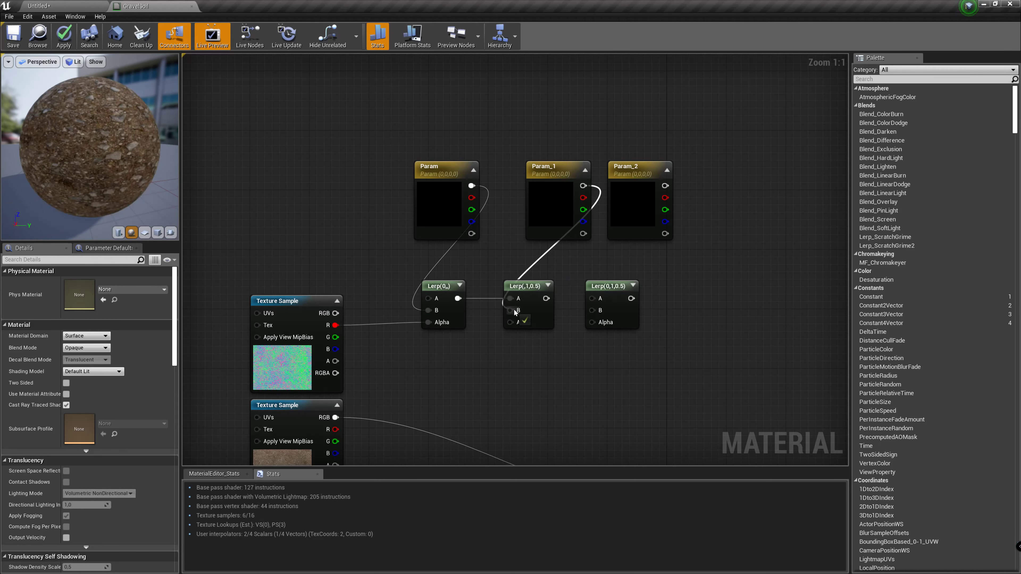
Wire Param_1 and mask G into the second Lerp, then Param_2 and mask B into the chained third Lerp
drag(335, 337, 510, 322)
right_drag(537, 353, 482, 331)
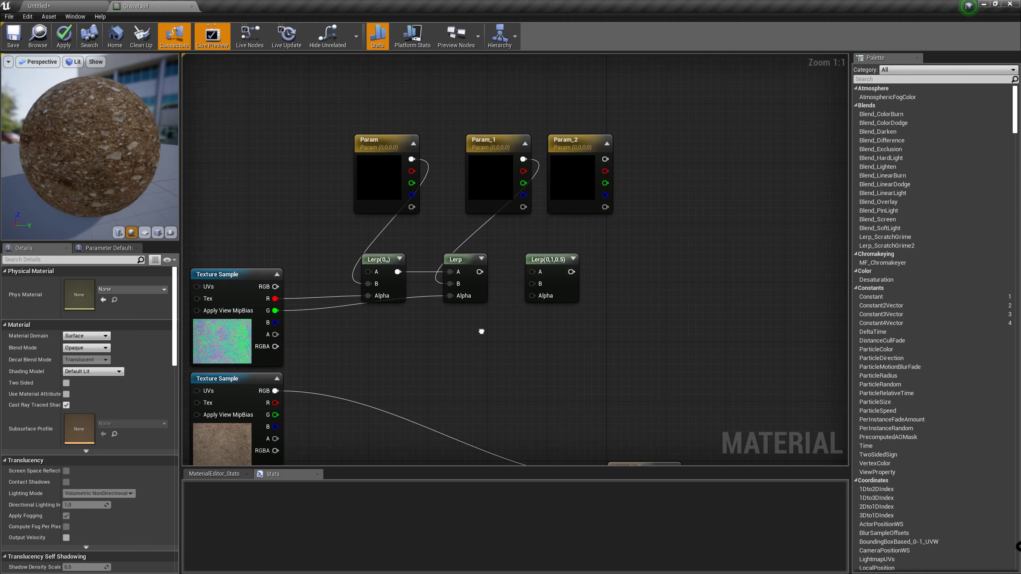
drag(479, 271, 533, 272)
drag(605, 158, 533, 284)
mouse_move(275, 323)
mouse_down()
mouse_move(530, 305)
mouse_move(532, 296)
mouse_up()
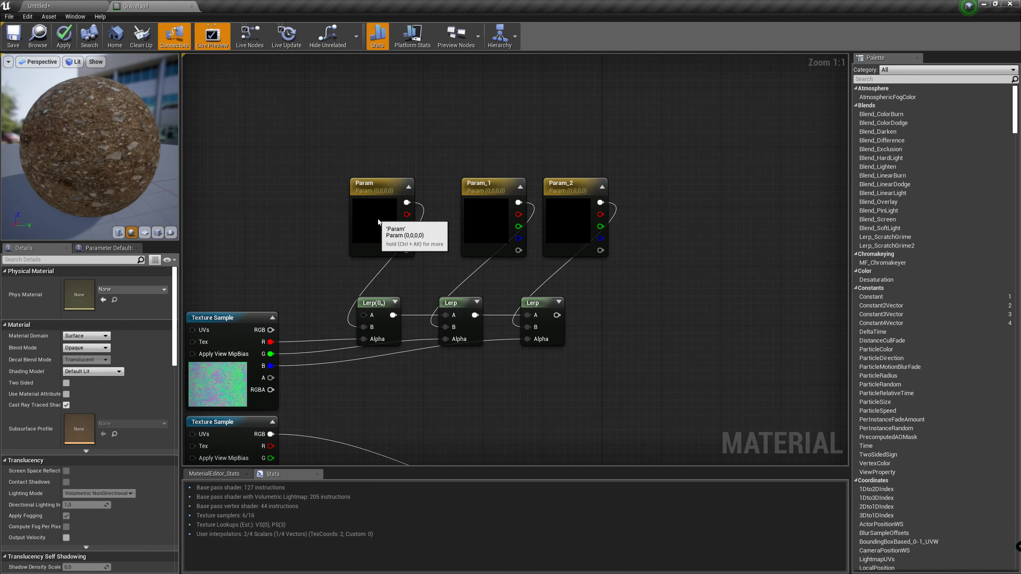
Colour Param pale yellow, Param_1 red and Param_2 blue
double_click(378, 212)
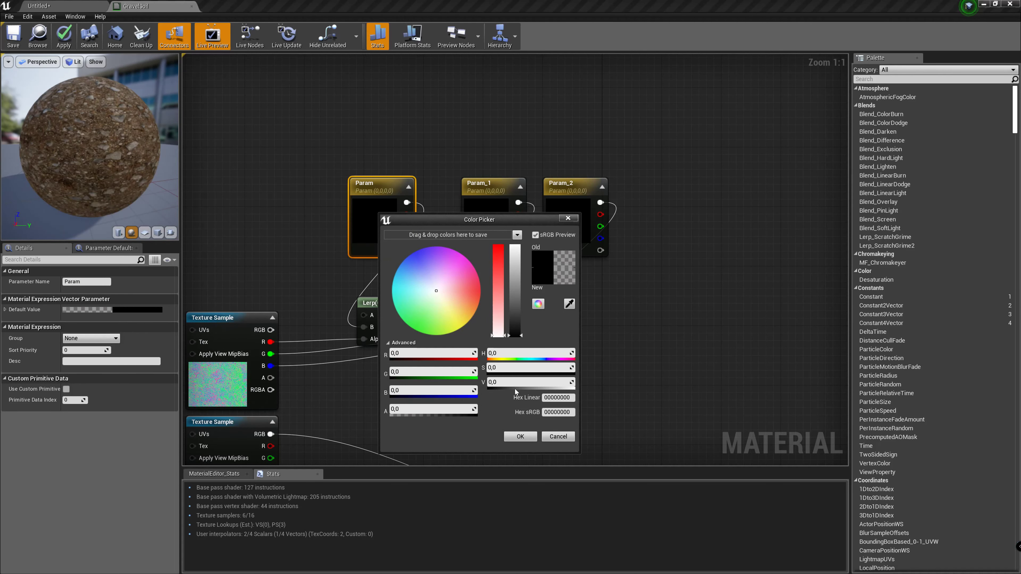
click(449, 312)
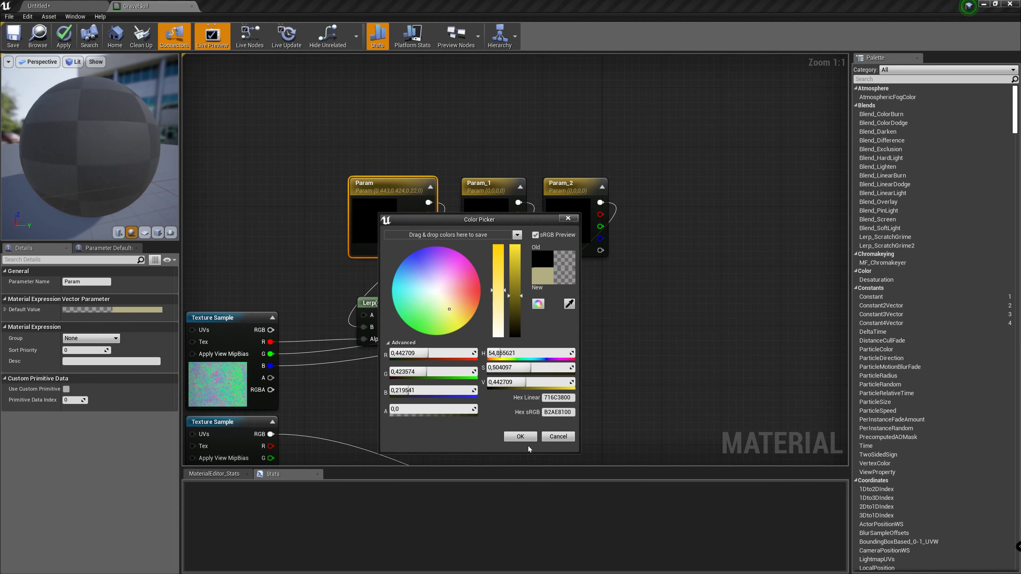
click(520, 436)
double_click(500, 214)
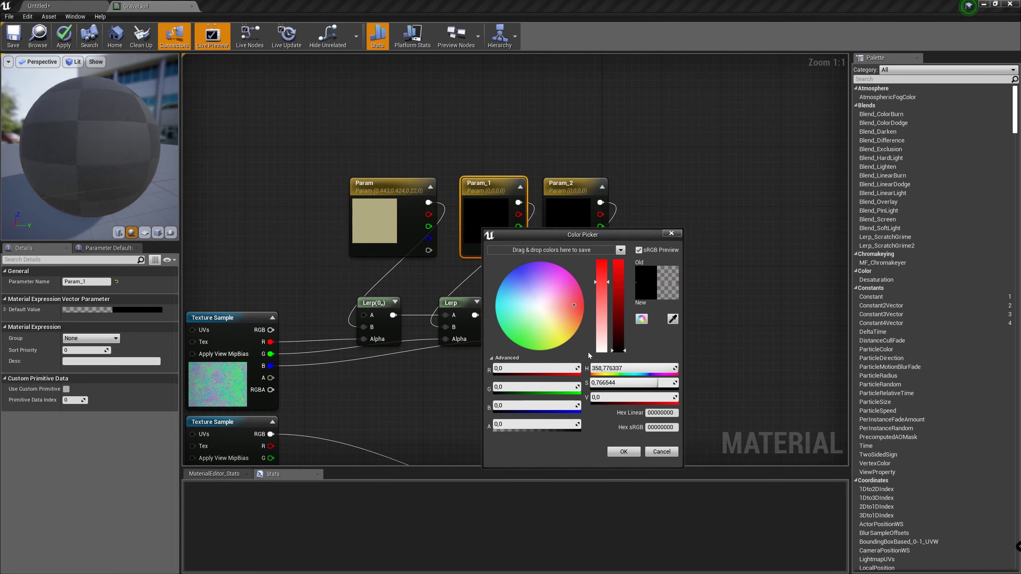
click(619, 297)
click(624, 451)
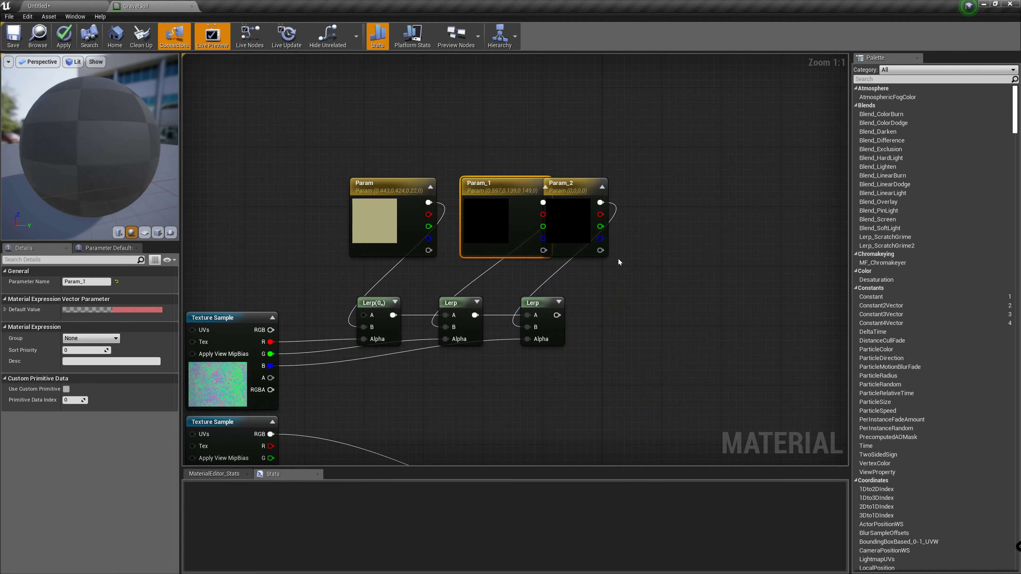
click(575, 230)
double_click(575, 230)
click(608, 274)
click(713, 311)
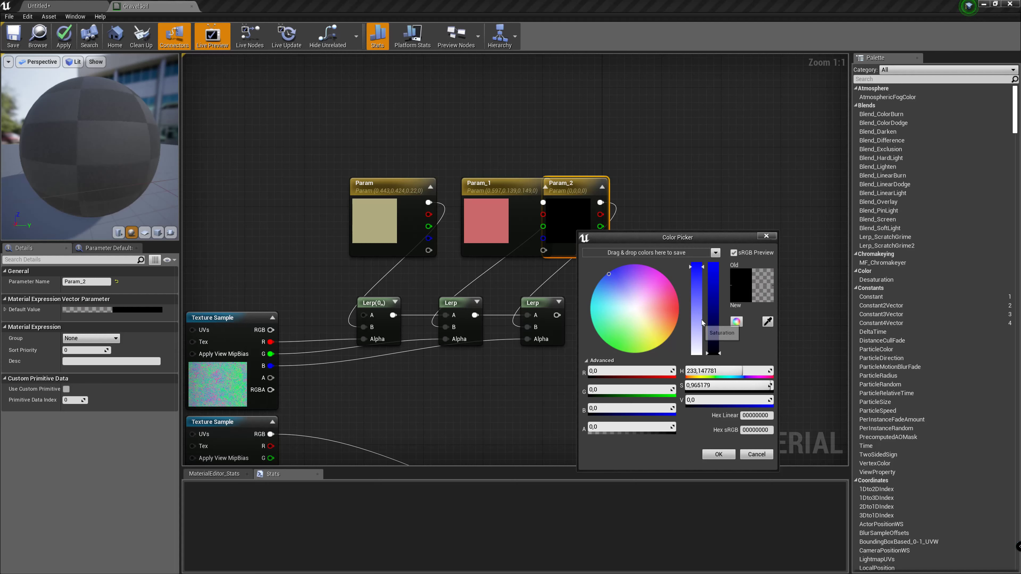
click(719, 454)
Connect the third Lerp's output to GravelSoil's Base Color
click(645, 390)
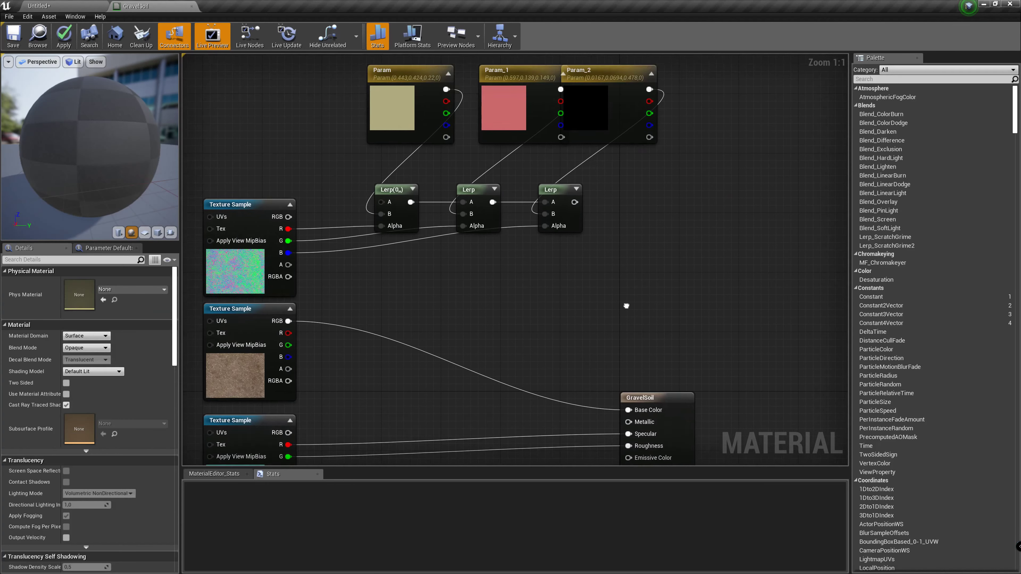
right_drag(645, 390, 598, 136)
drag(560, 84, 614, 293)
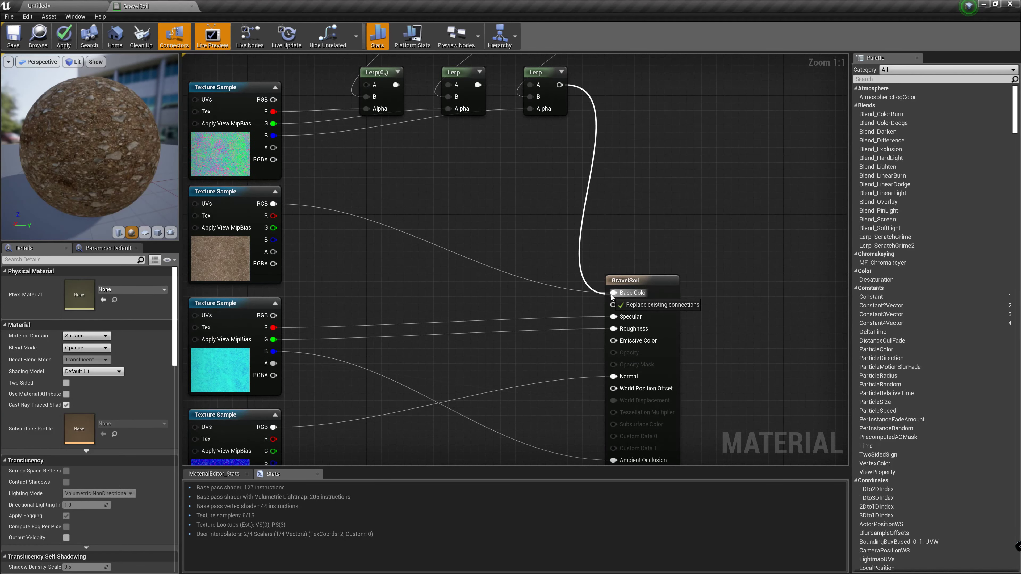
Recolour Param_2 from blue to a dark golden brown (0.380, 0.282, 0.094)
right_drag(432, 281, 455, 413)
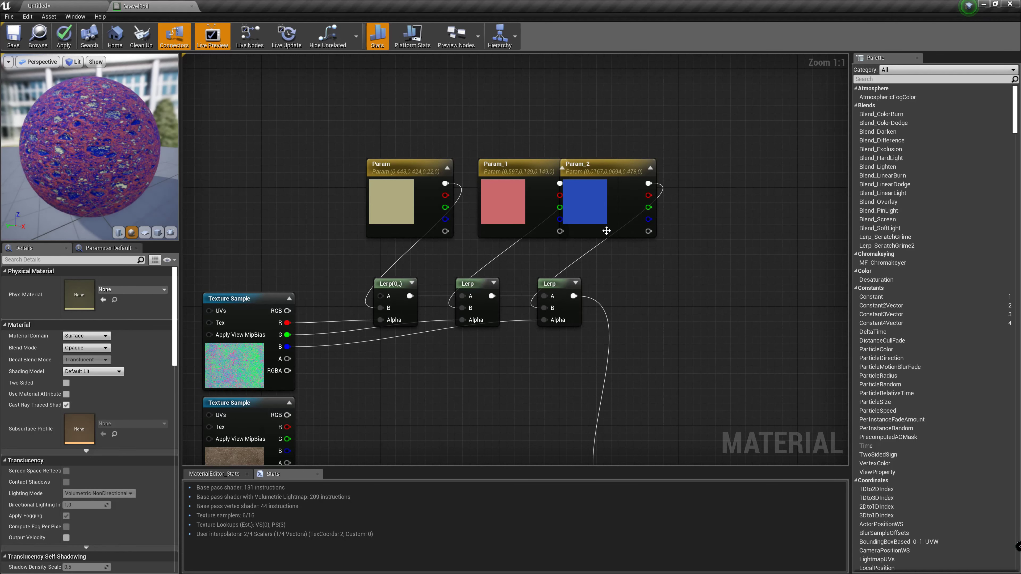
double_click(598, 218)
drag(732, 299, 732, 308)
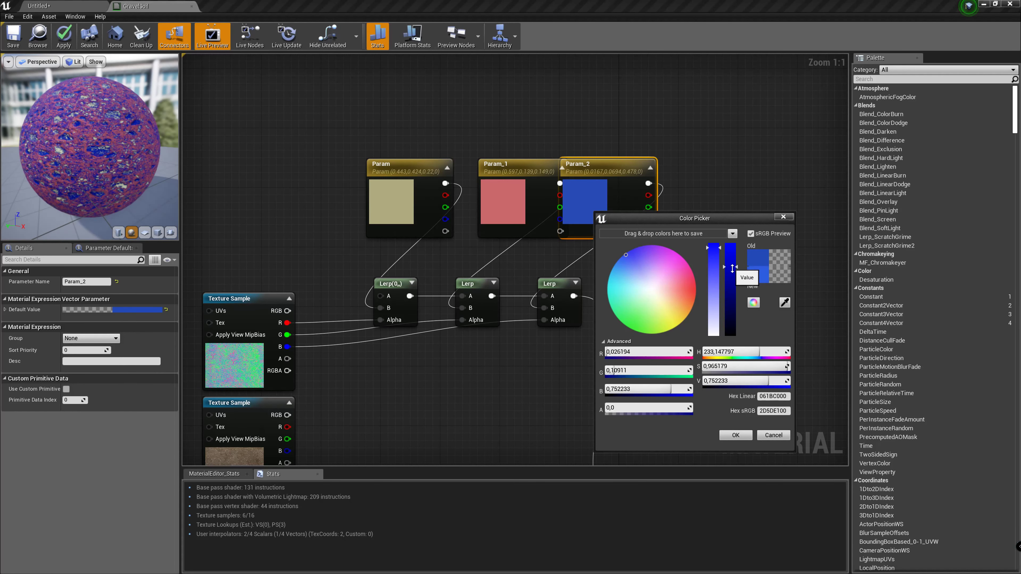
drag(667, 311, 677, 310)
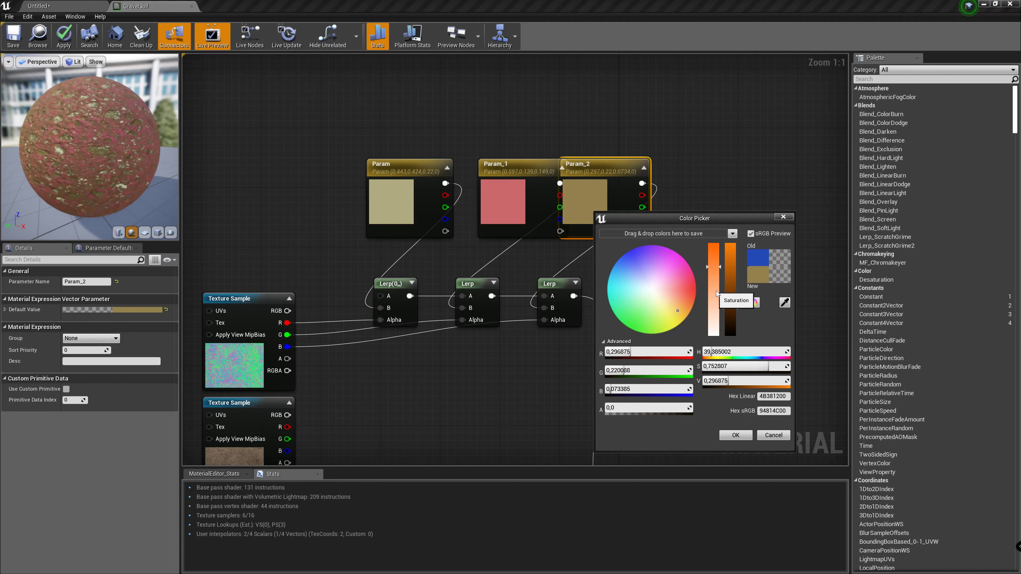
click(721, 300)
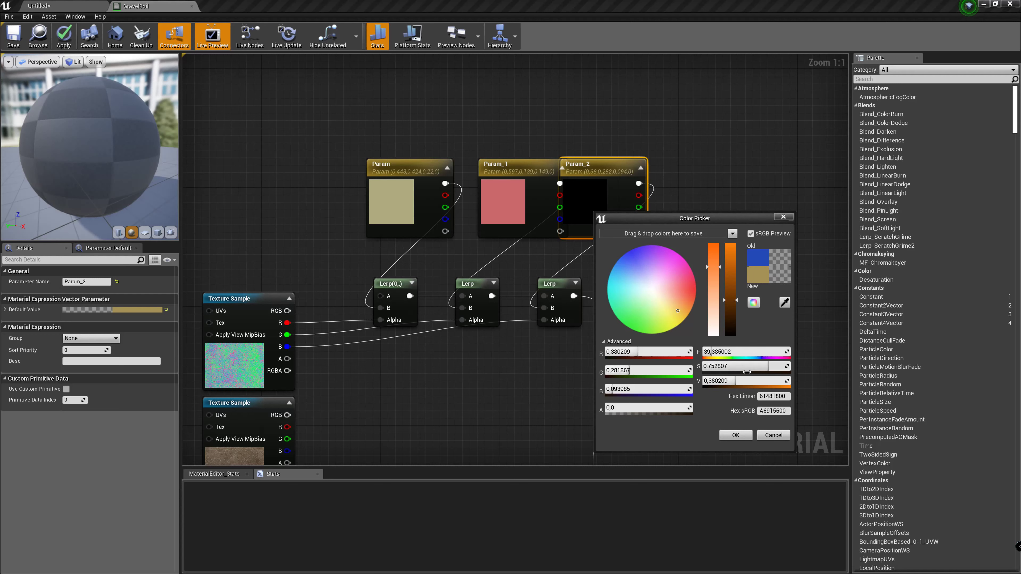
click(736, 435)
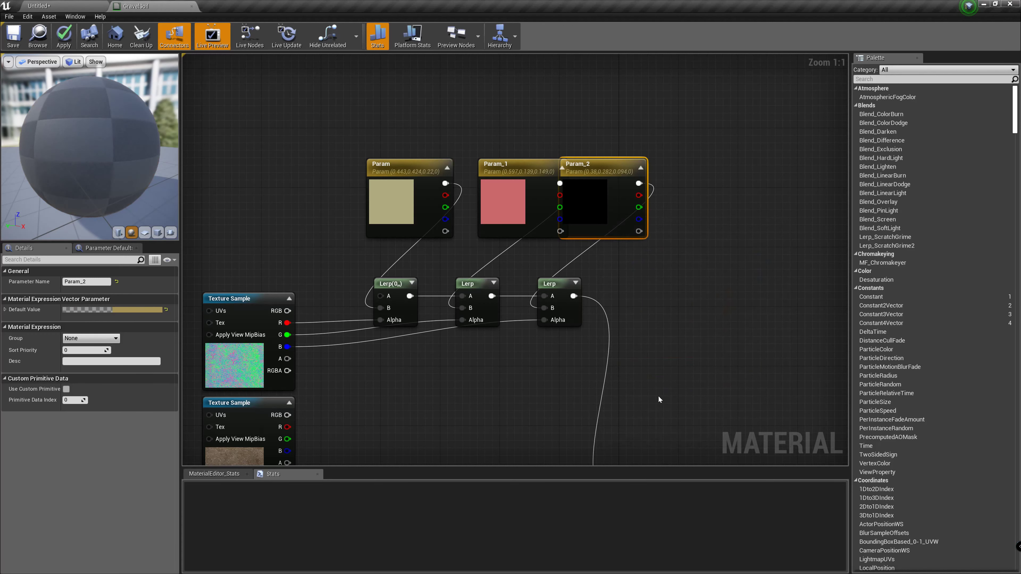
click(658, 395)
mouse_move(561, 399)
right_down()
mouse_move(601, 342)
mouse_move(667, 175)
right_up()
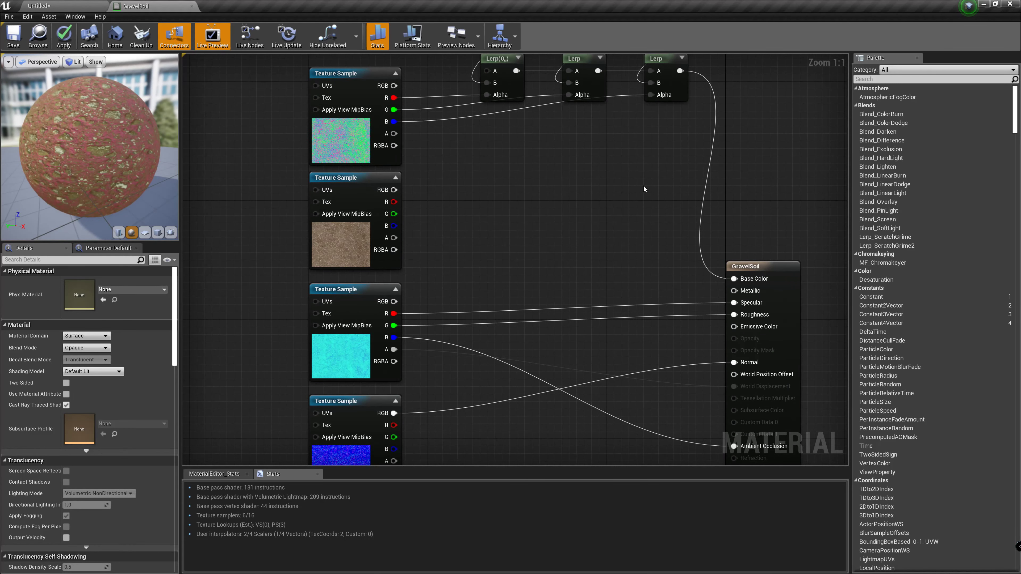